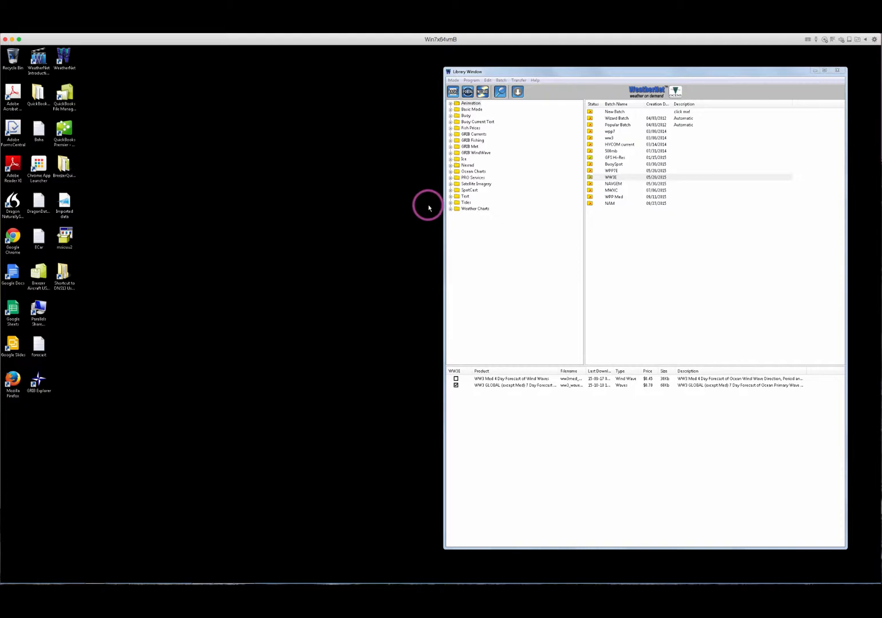
Step: Start the file transfer for the WW3E batch from the weather server and close the File Transfer and Control Status window
click(511, 73)
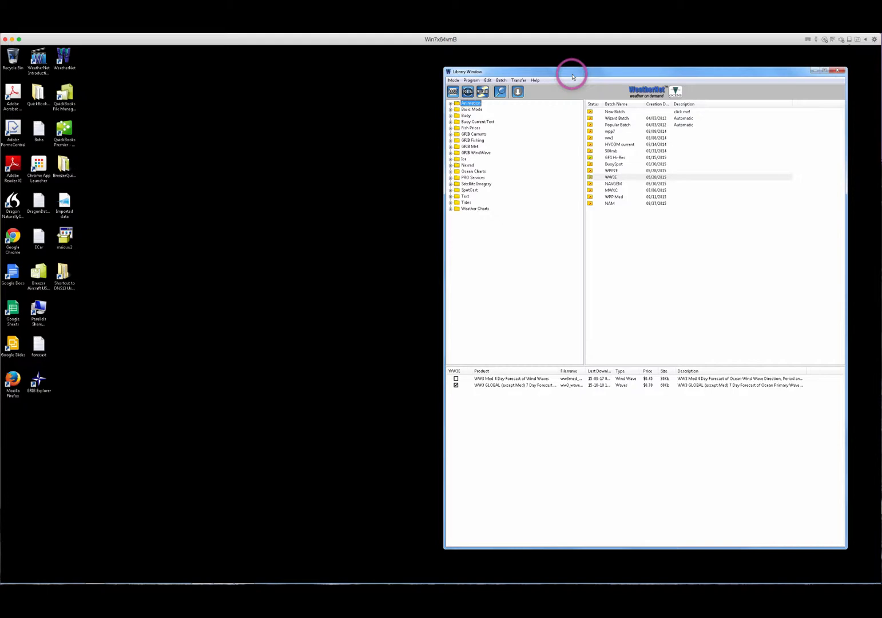
click(518, 91)
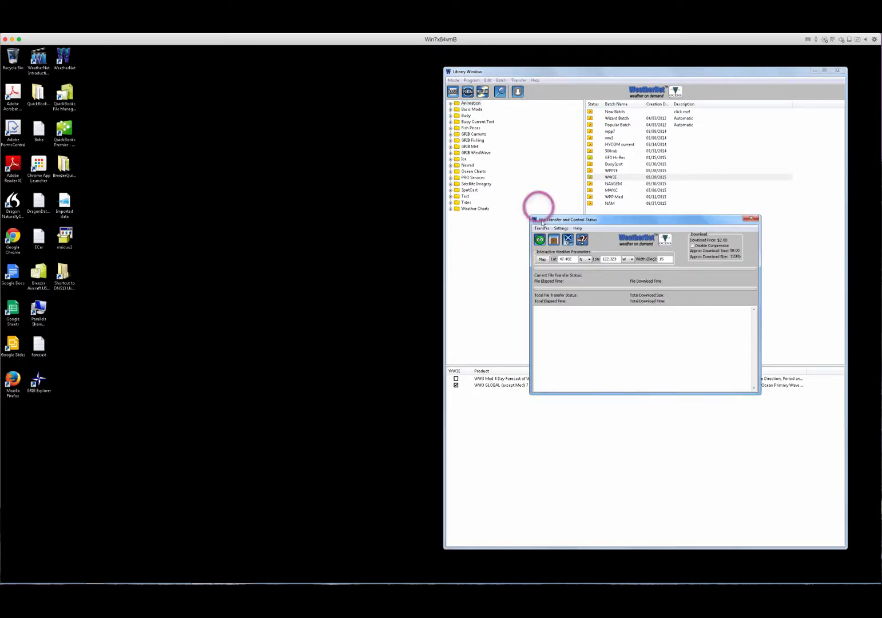
click(540, 239)
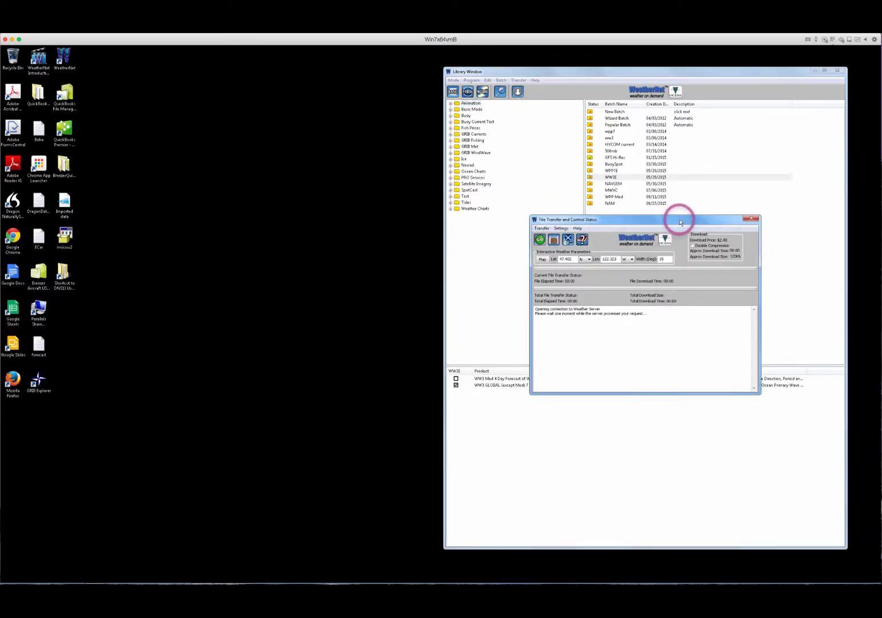
click(751, 218)
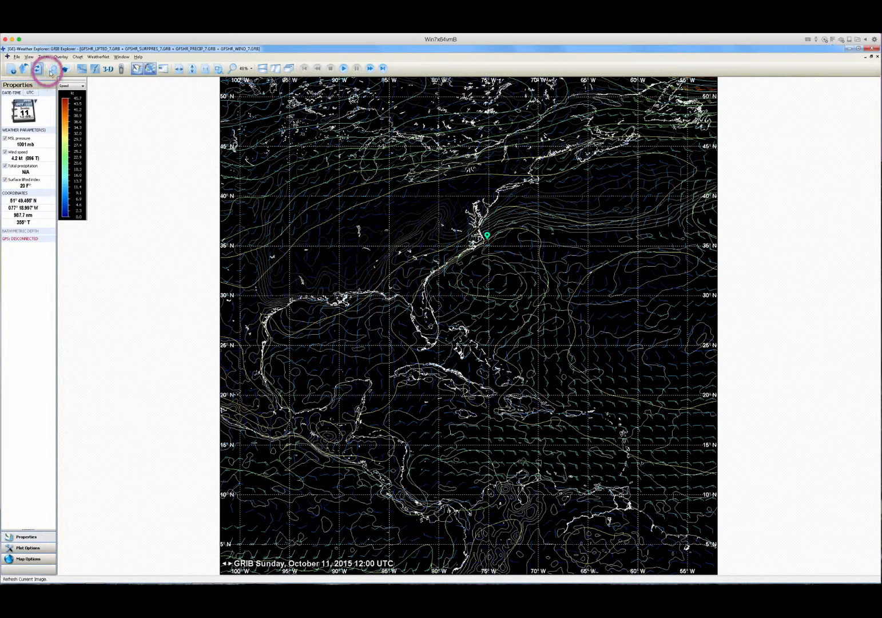
Step: Show the US East Coast area of the GRIB chart at the Monday, October 12, 2015 18:00 UTC forecast time
click(219, 72)
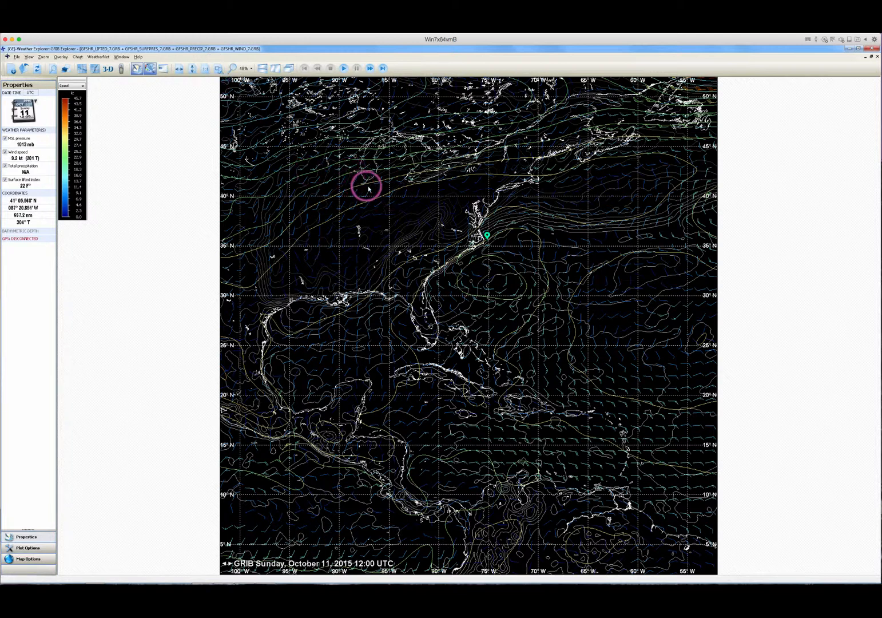
drag(381, 194, 575, 318)
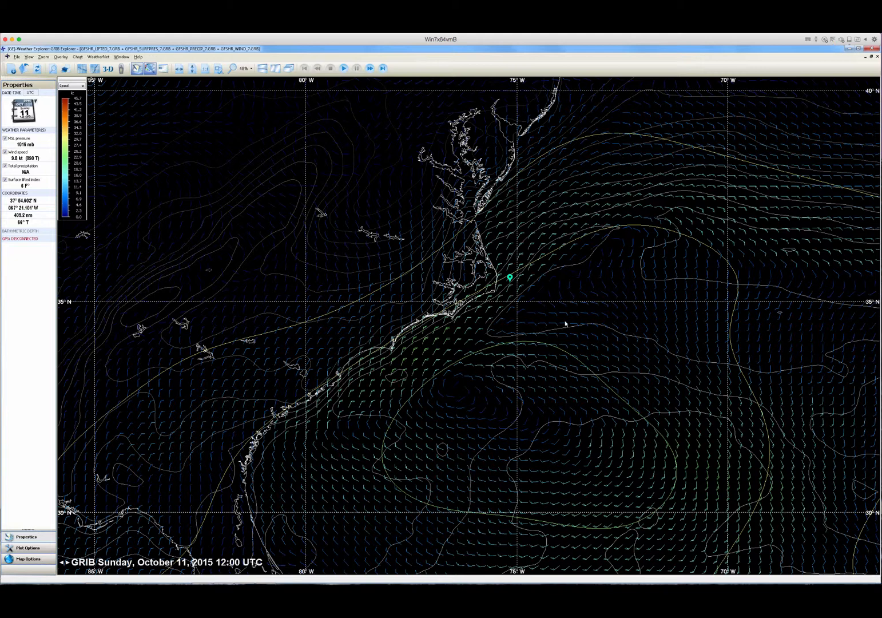
click(181, 567)
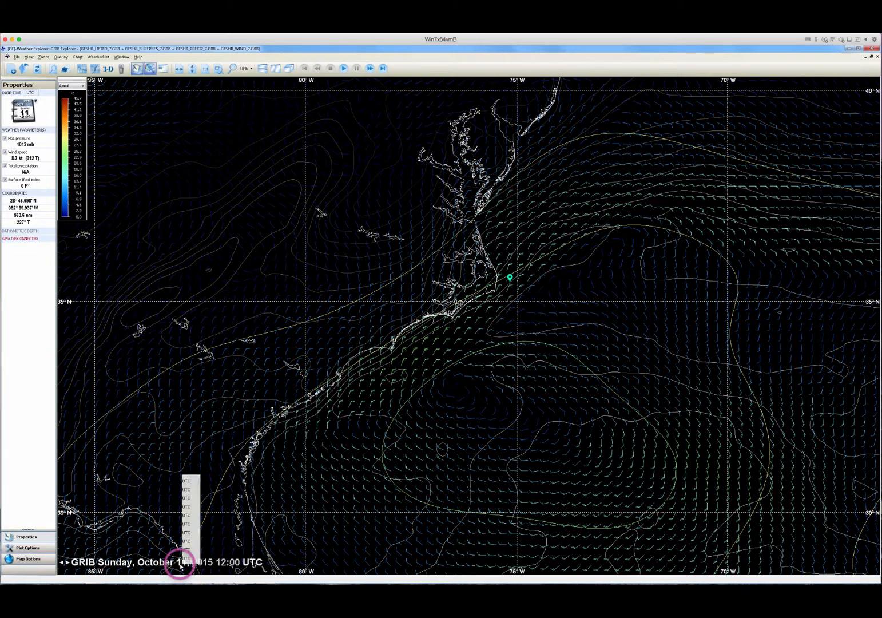
click(223, 343)
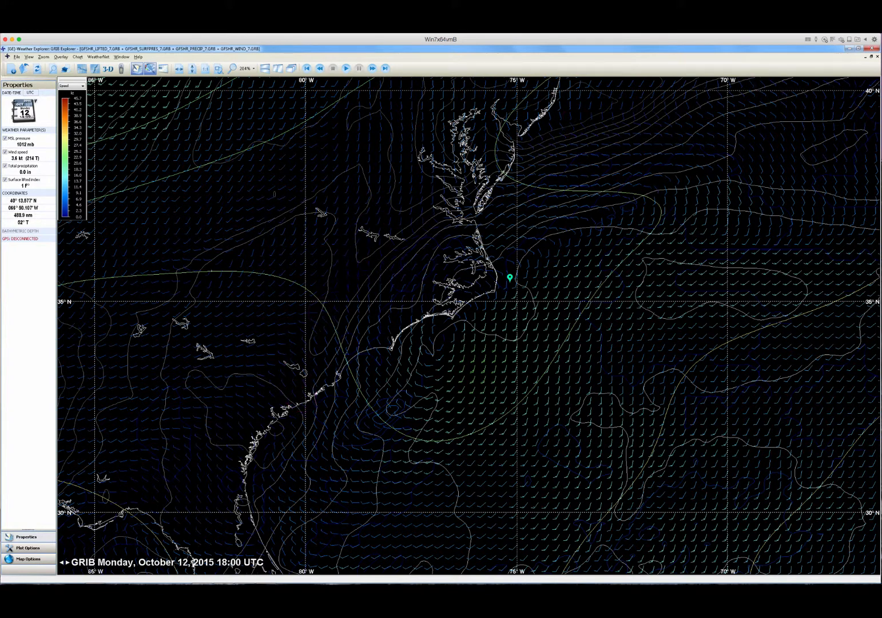
Step: Close the open chart and choose the terrain map style with green land and dark navy ocean in the GRIB chart options
click(878, 56)
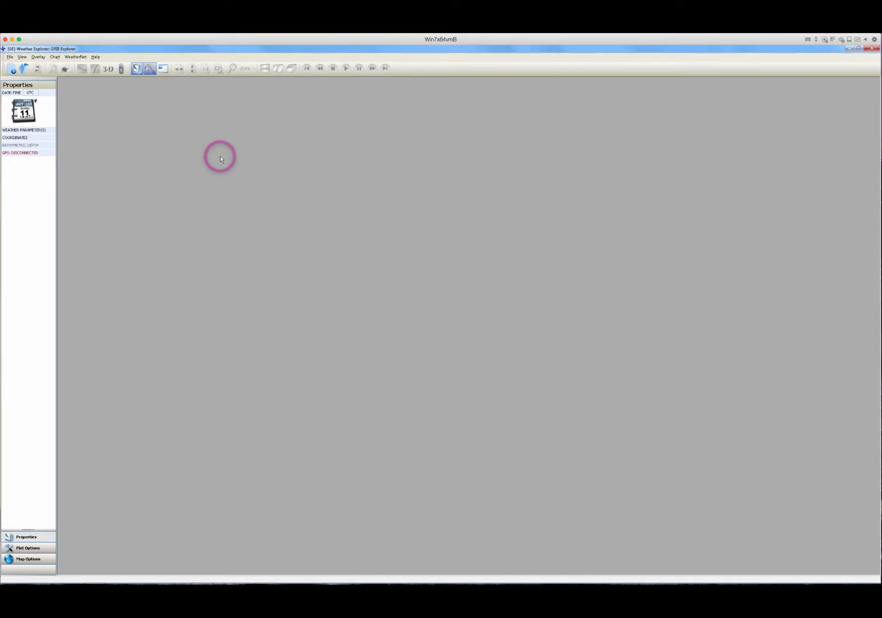
click(57, 59)
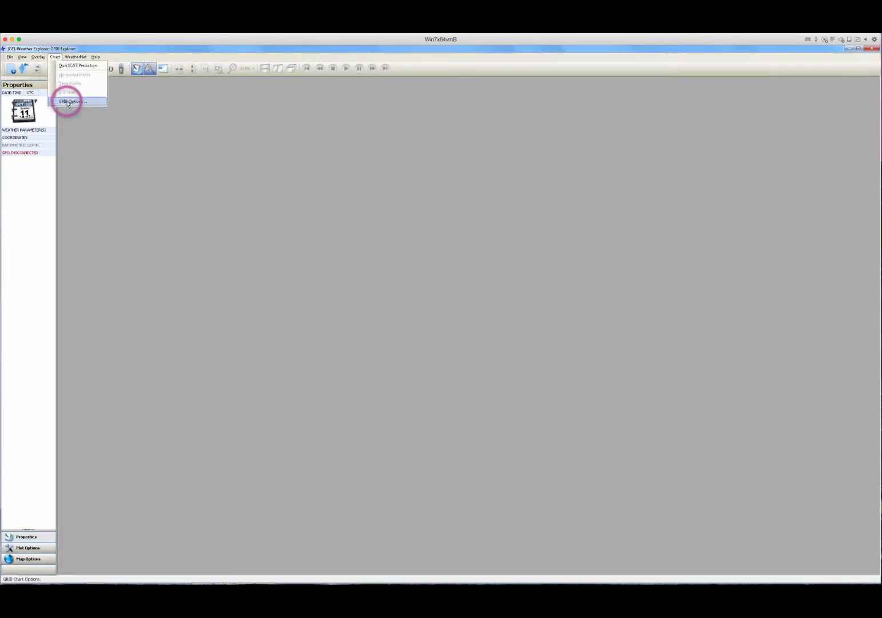
click(68, 103)
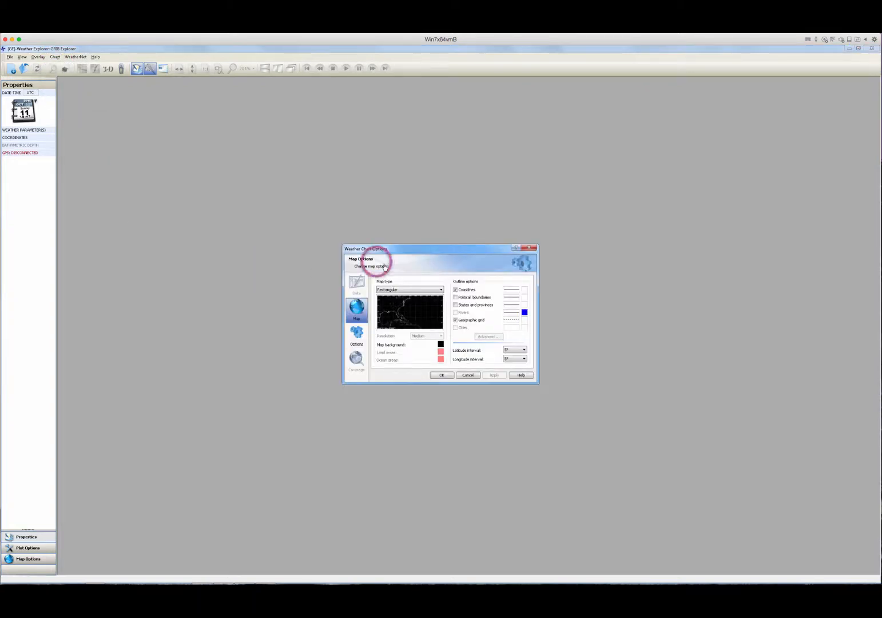
click(401, 312)
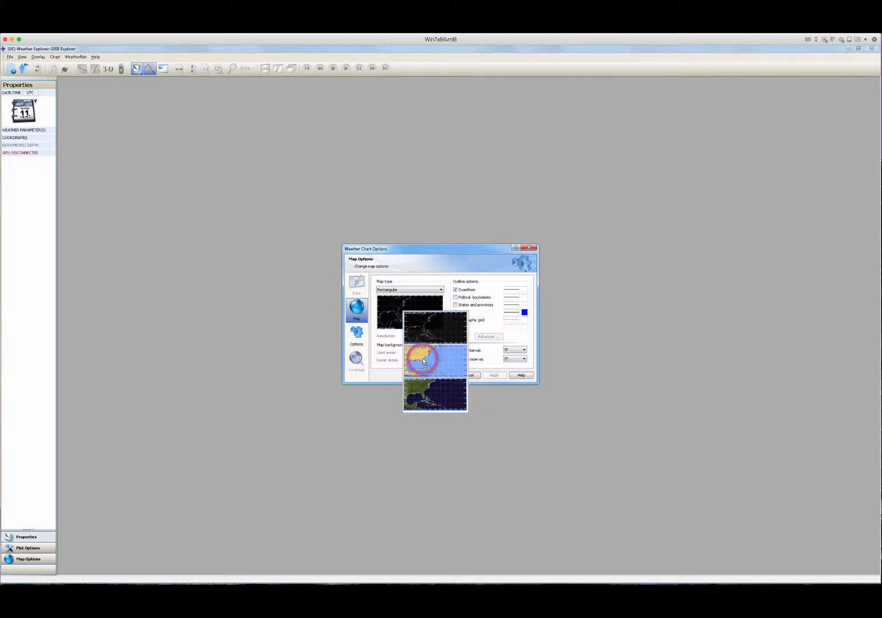
mouse_move(423, 361)
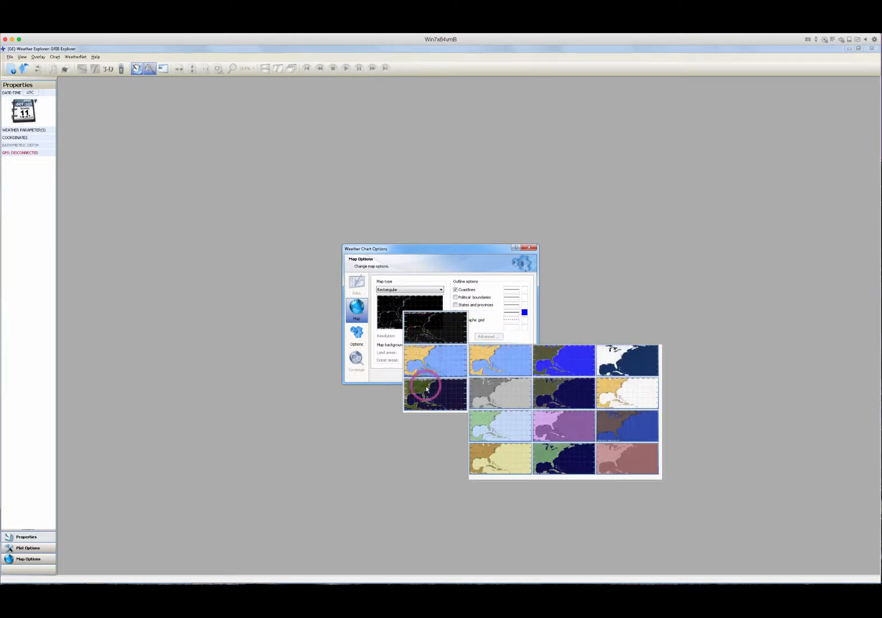
mouse_move(427, 394)
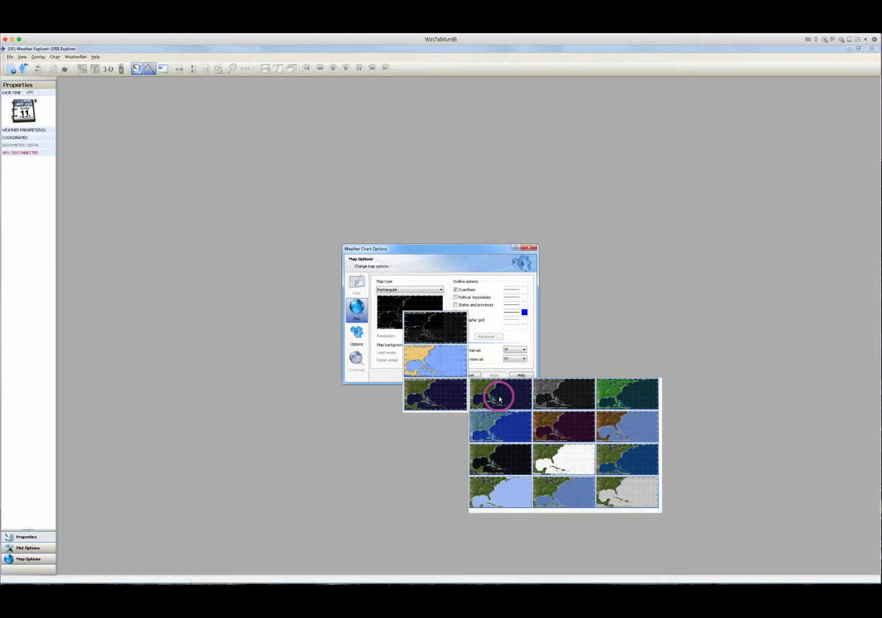
click(499, 399)
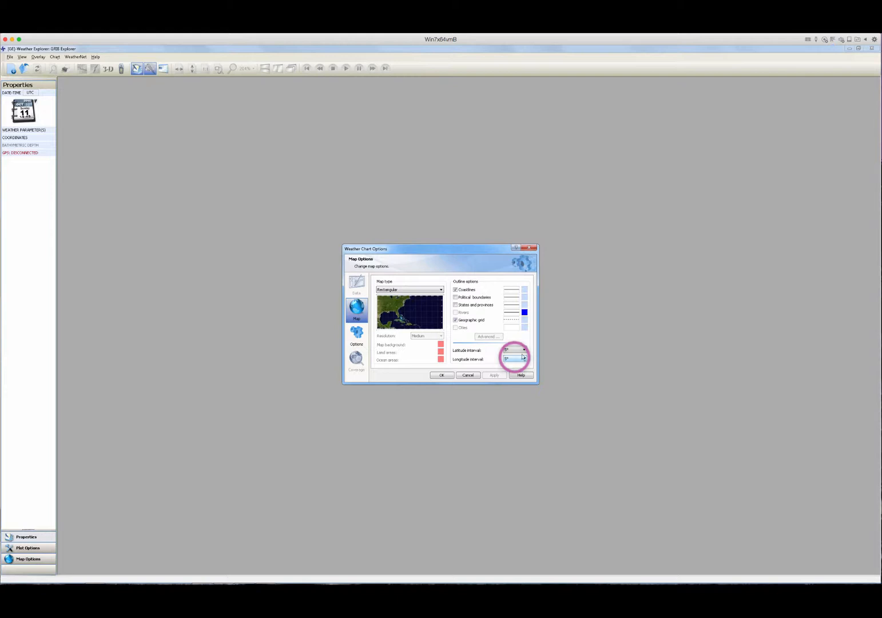
Step: Set both the latitude interval and the longitude interval of the map grid to 2°
click(524, 350)
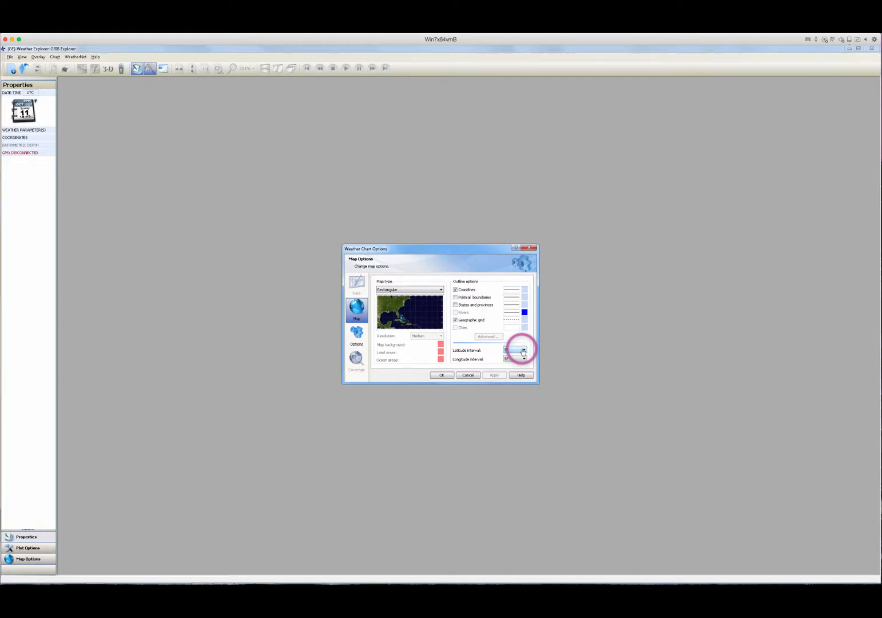
click(523, 351)
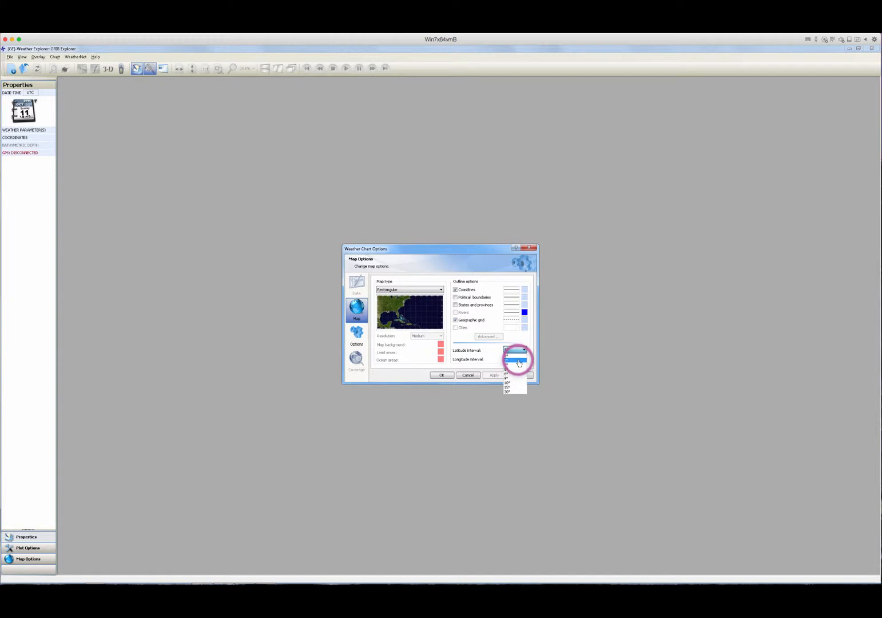
click(519, 362)
click(520, 359)
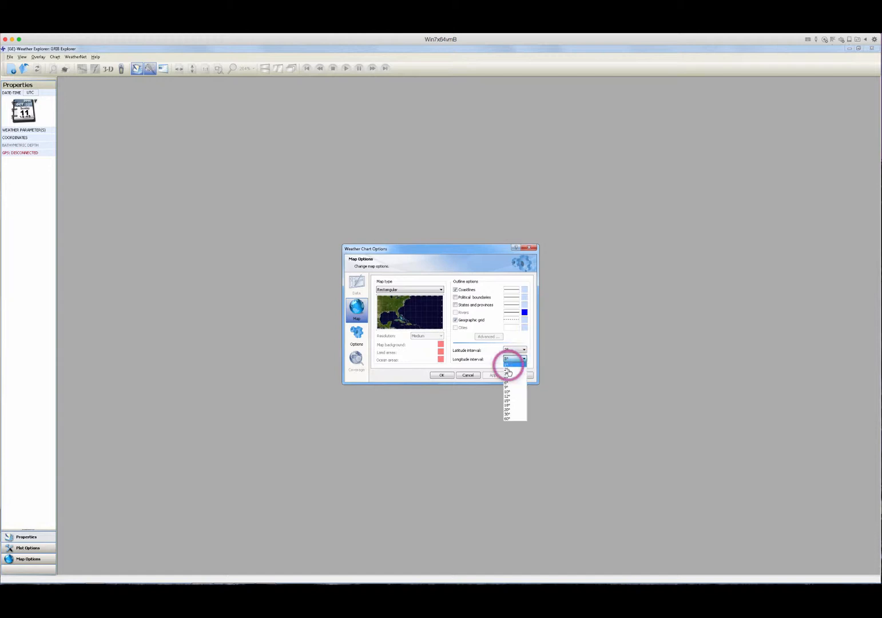
click(509, 370)
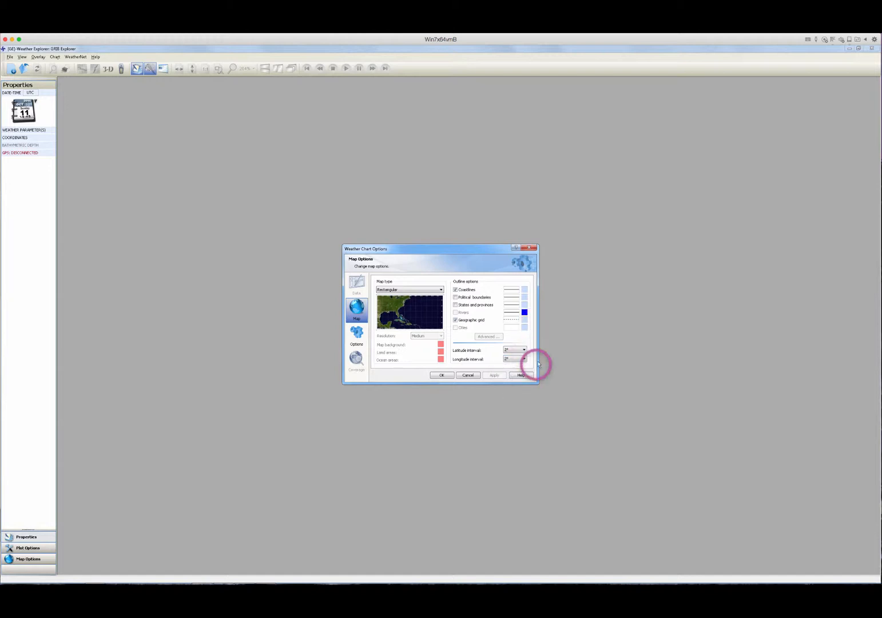
click(509, 323)
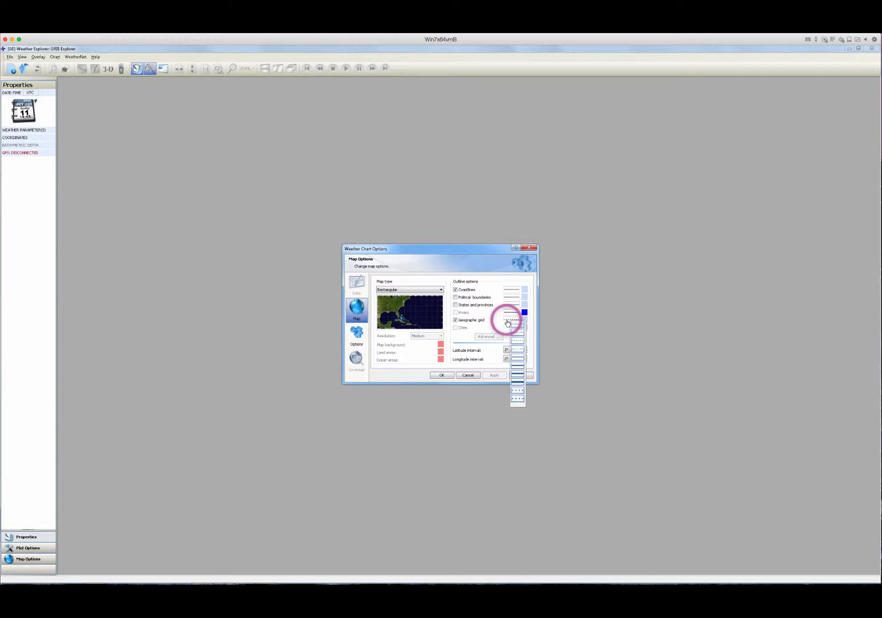
click(508, 324)
click(526, 322)
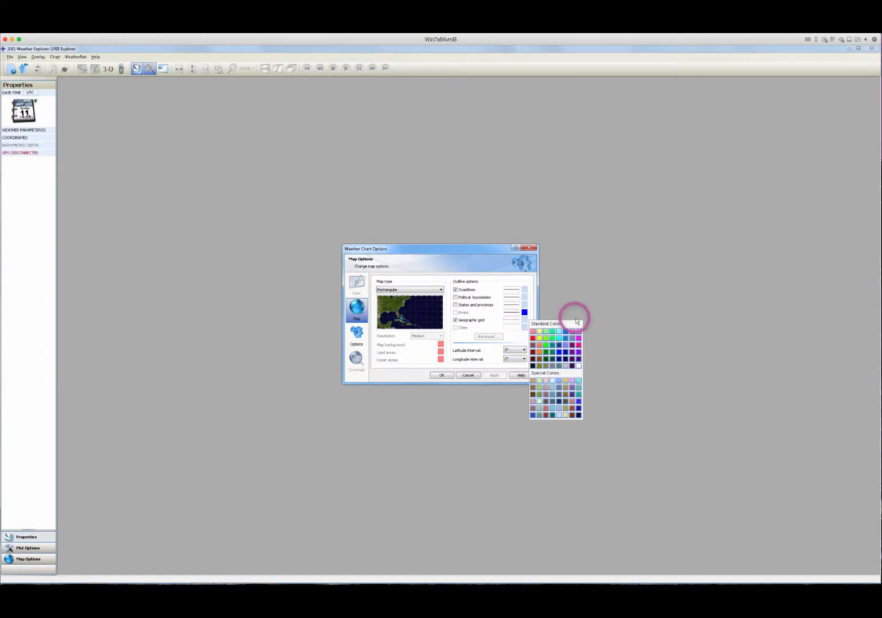
click(577, 319)
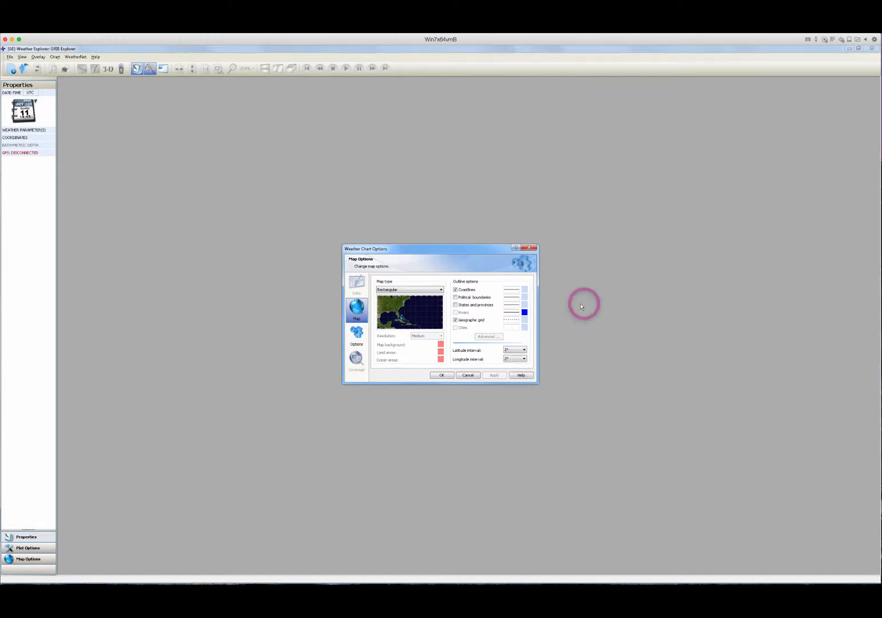
Step: Set the coastlines outline colour to bright green
click(525, 290)
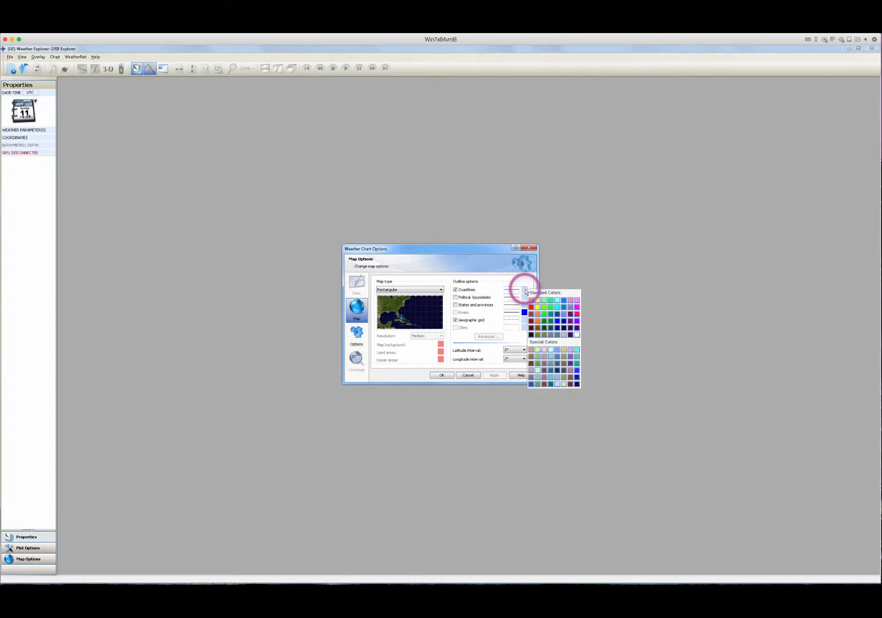
click(546, 317)
click(525, 291)
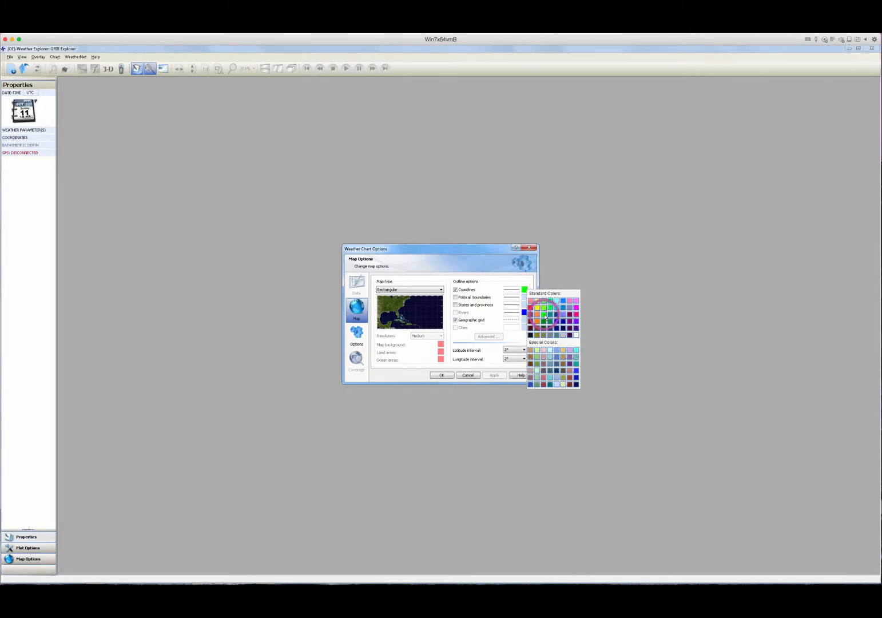
click(545, 317)
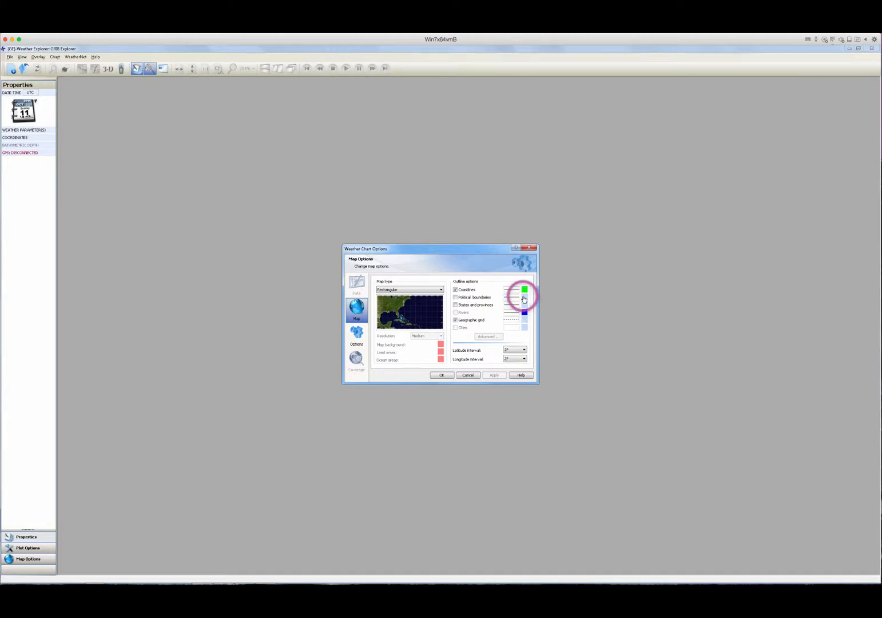
Step: Set the political boundaries outline colour to magenta
click(524, 299)
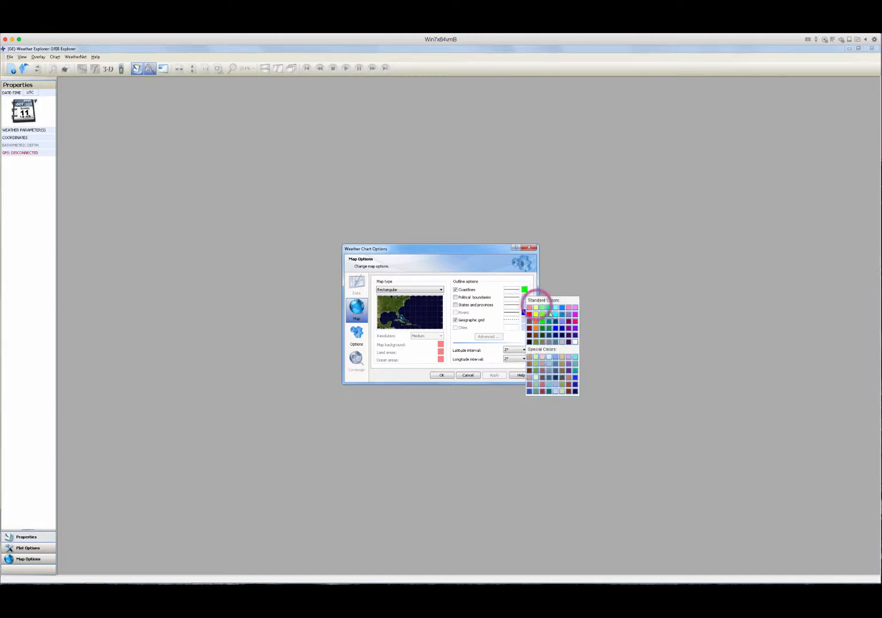
click(576, 323)
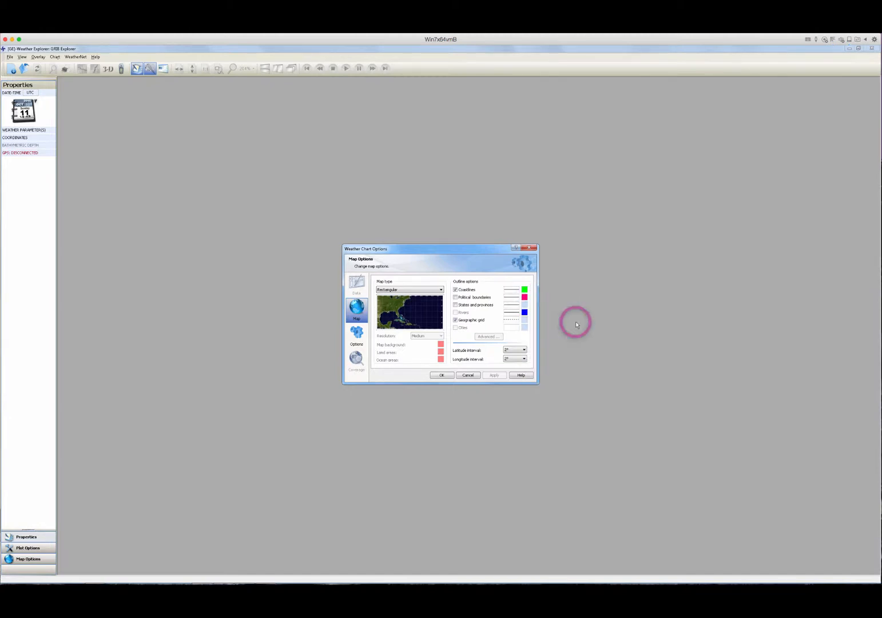
click(524, 298)
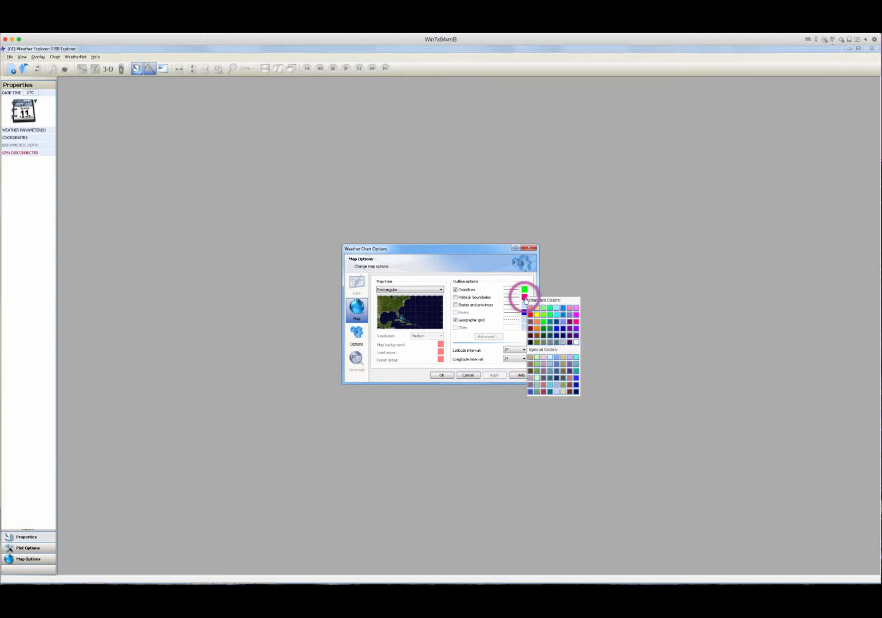
click(577, 315)
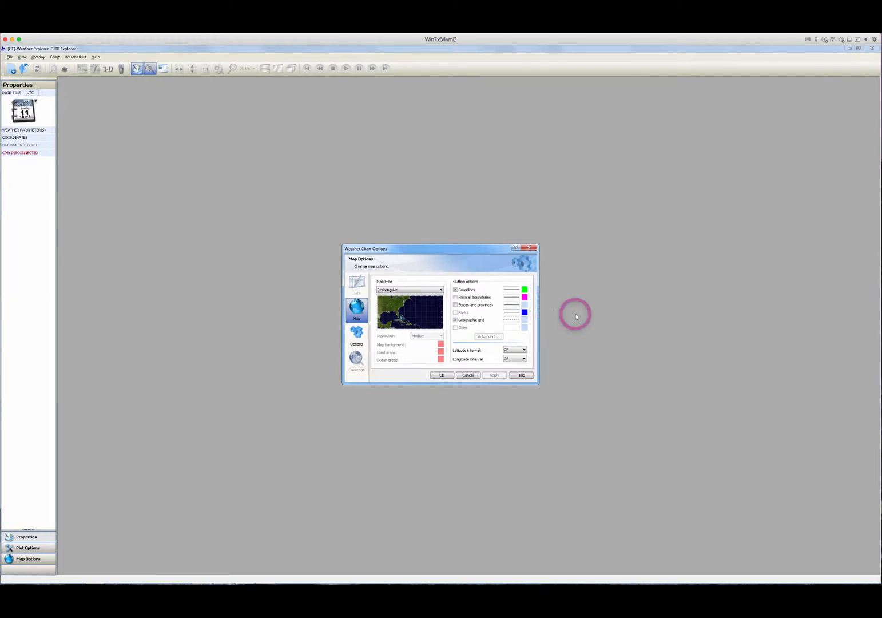
click(525, 298)
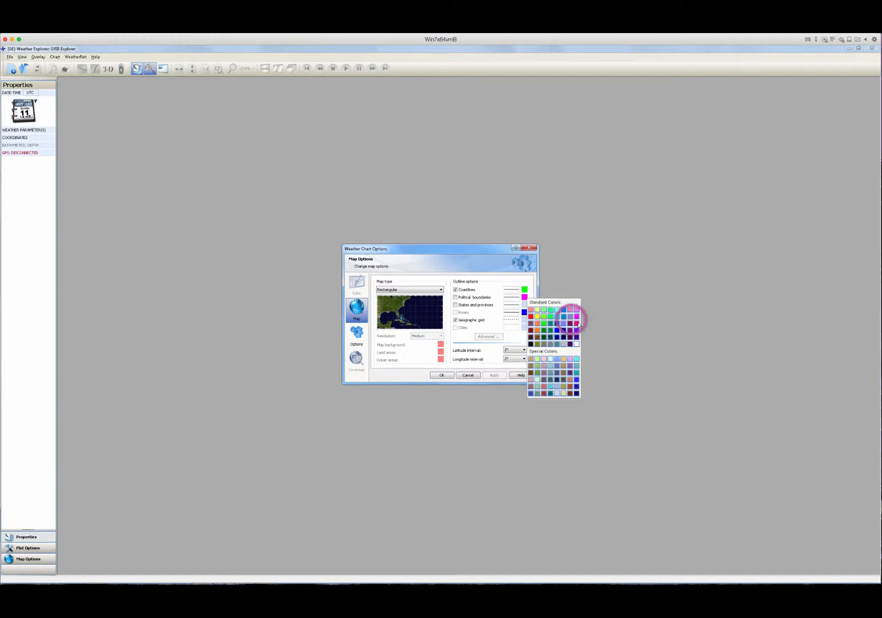
click(577, 318)
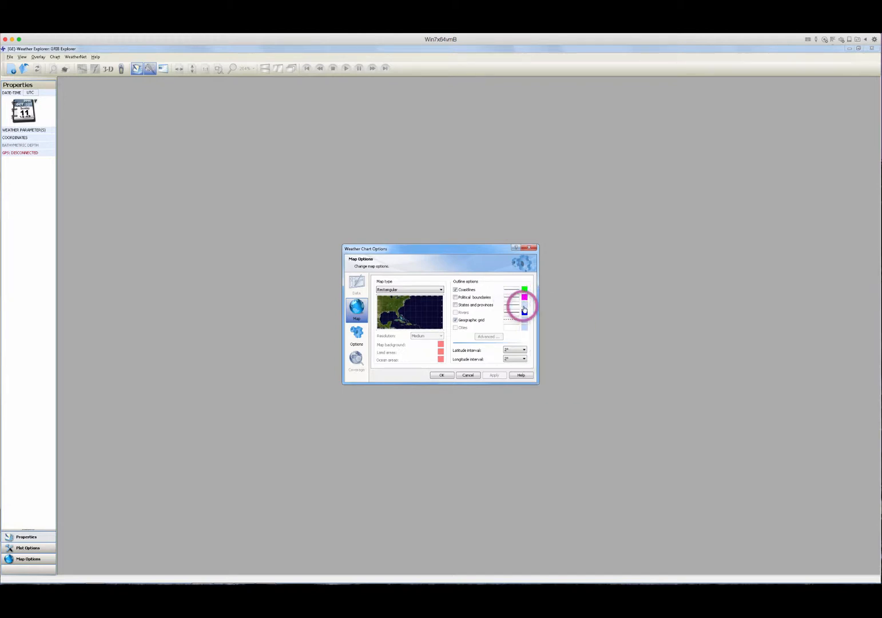
Step: Set the states and provinces outline colour to violet and give the coastlines a thicker solid line
click(525, 305)
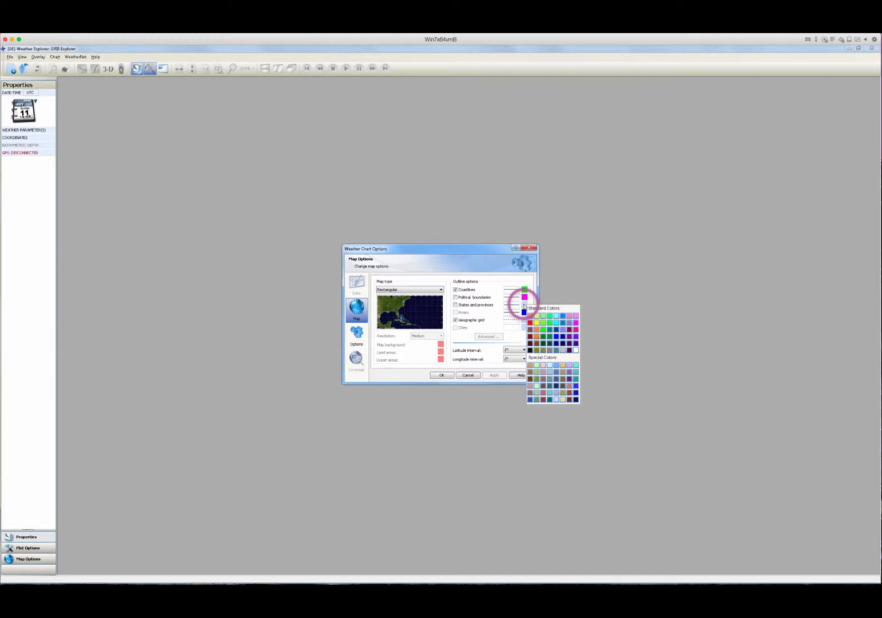
click(577, 337)
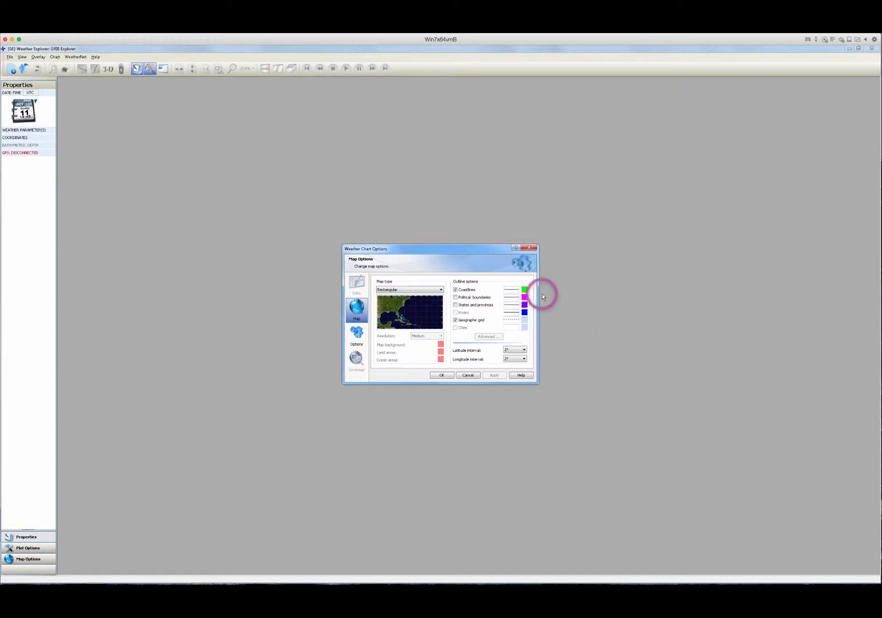
click(511, 293)
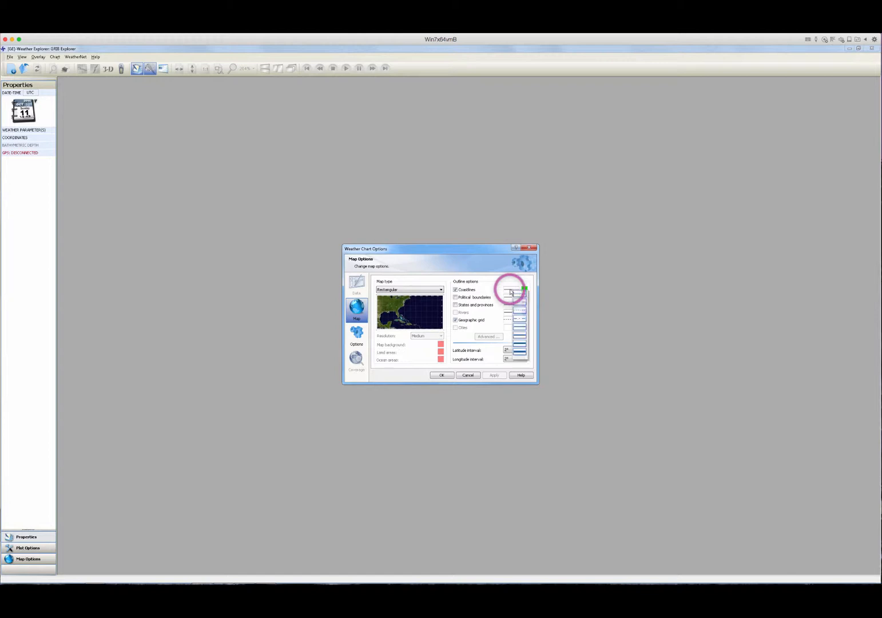
click(524, 331)
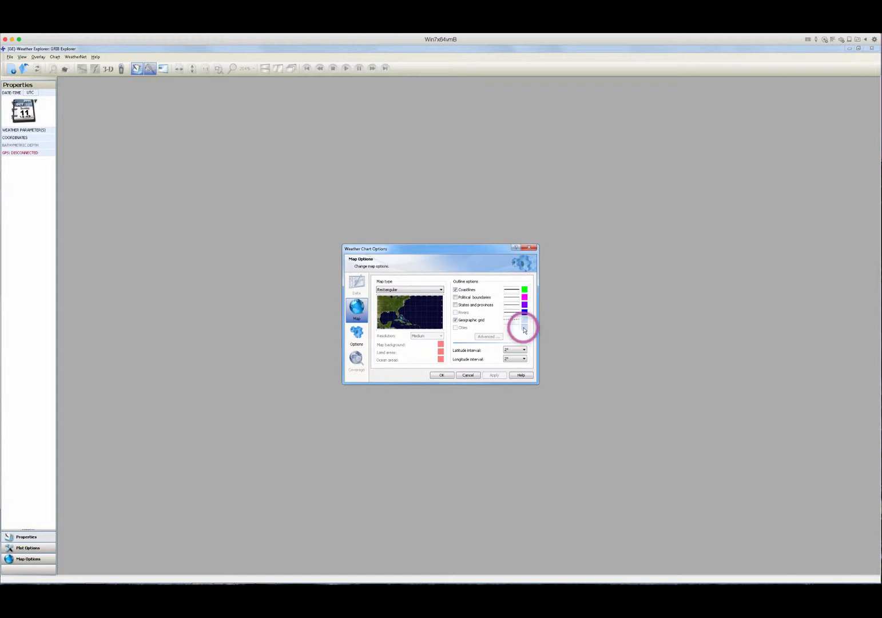
click(510, 300)
click(509, 297)
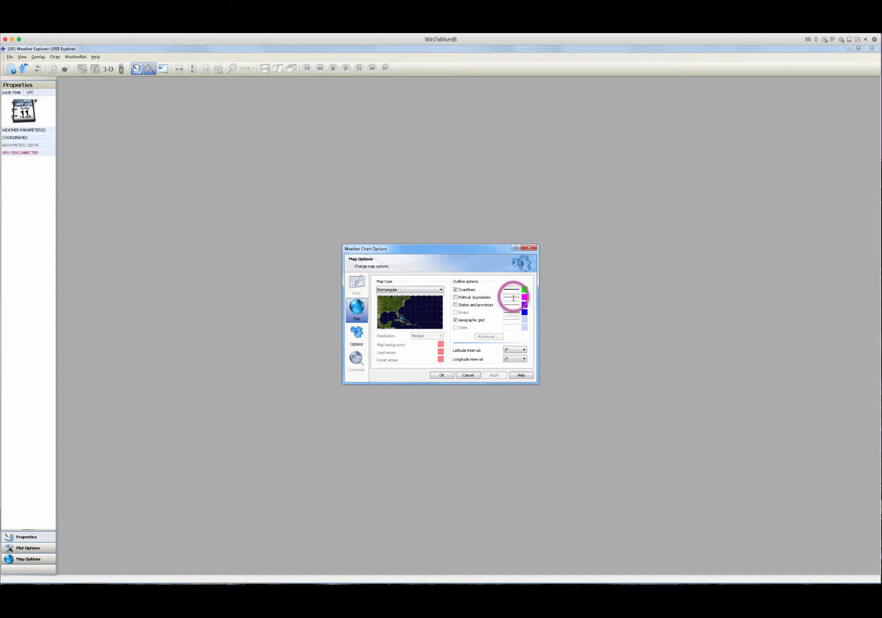
right_click(515, 297)
click(571, 293)
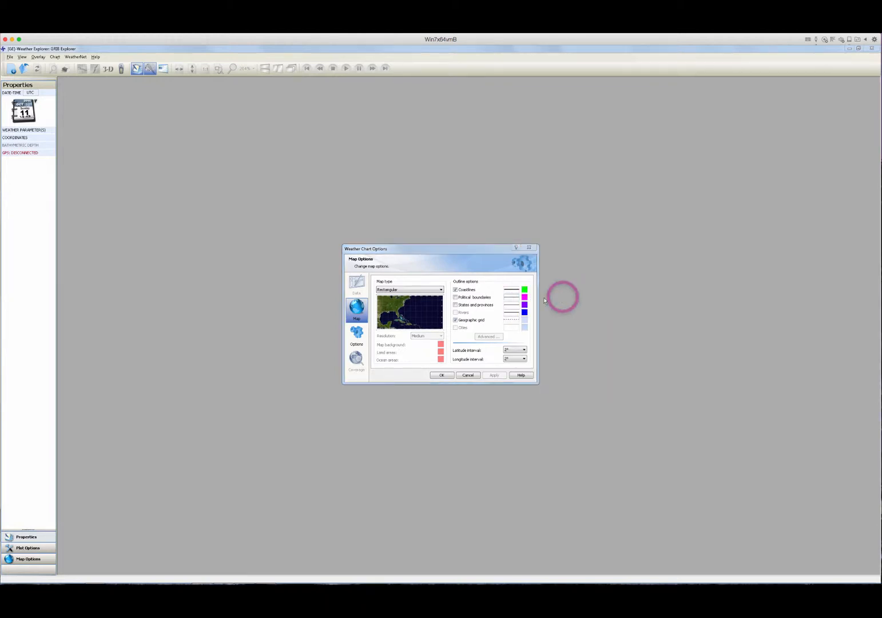
click(513, 297)
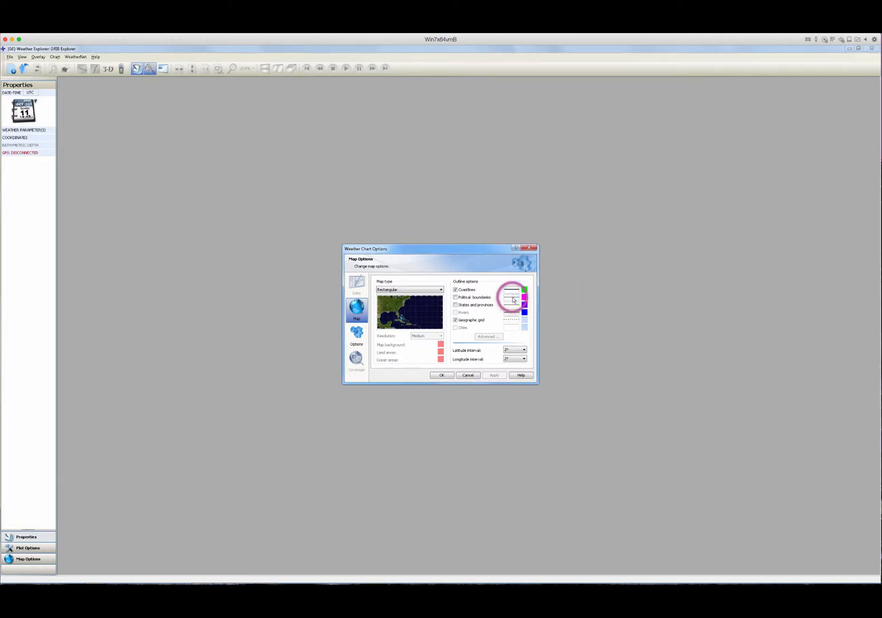
right_click(513, 299)
click(513, 300)
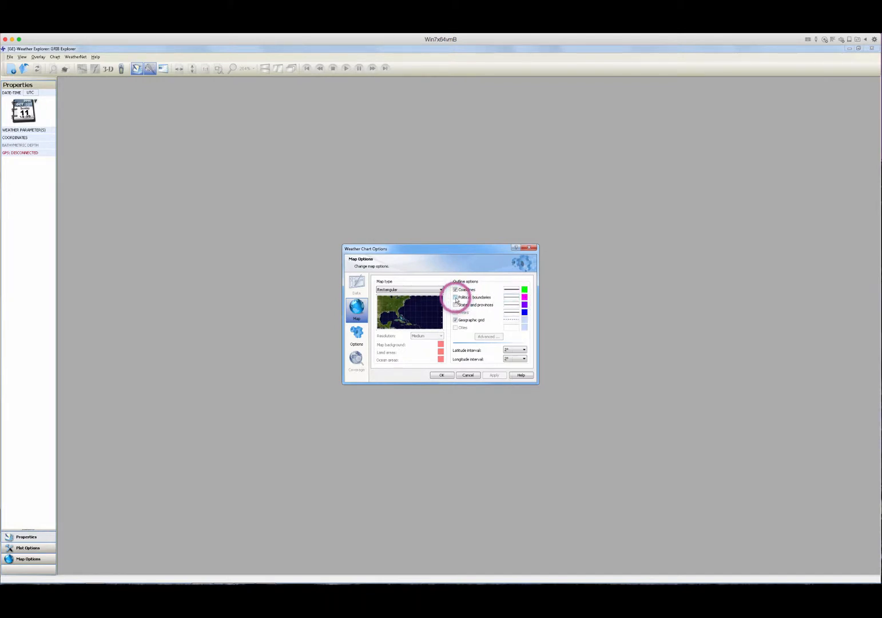
right_click(512, 299)
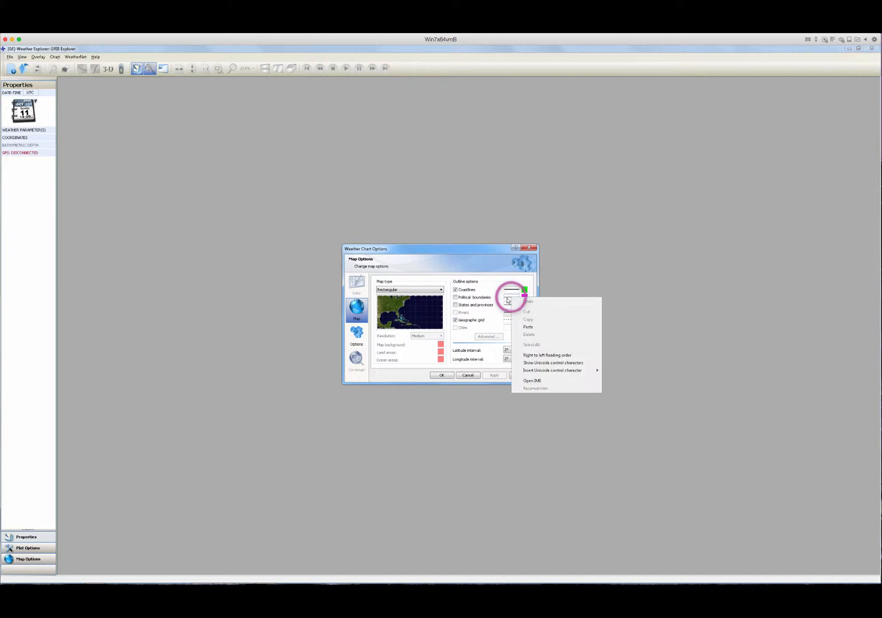
click(507, 298)
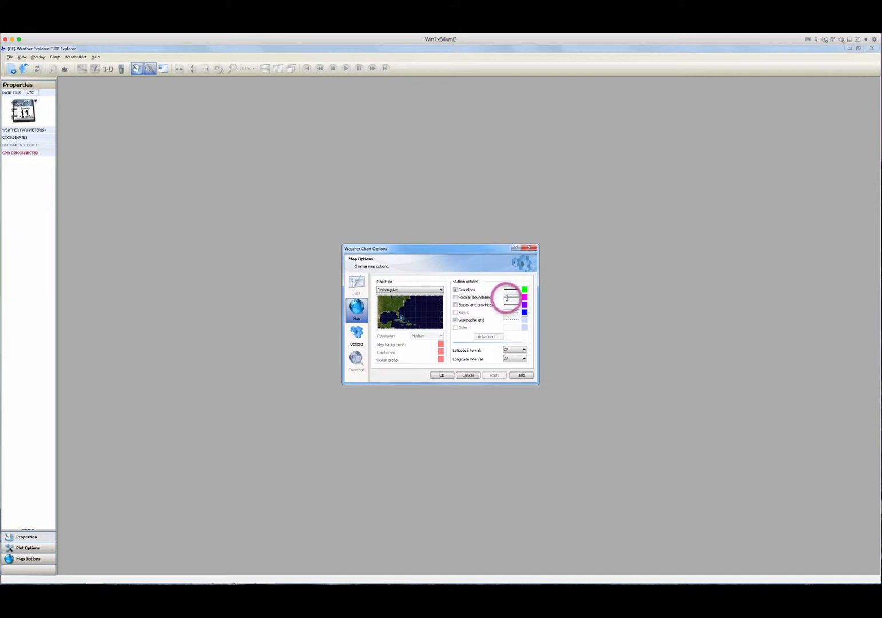
Step: Enable the political boundaries and the states and provinces outlines, and pick a solid line style for the political boundaries
click(455, 298)
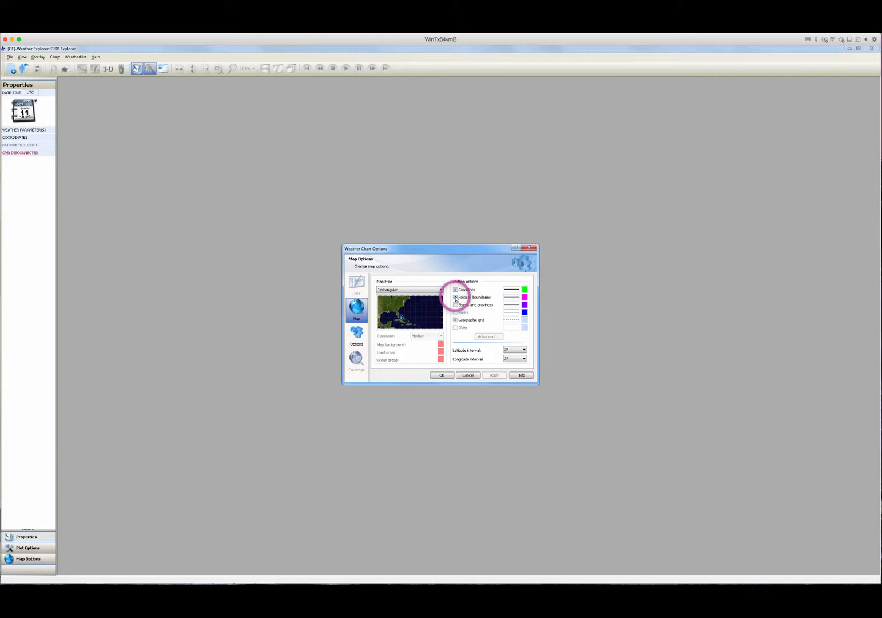
click(456, 305)
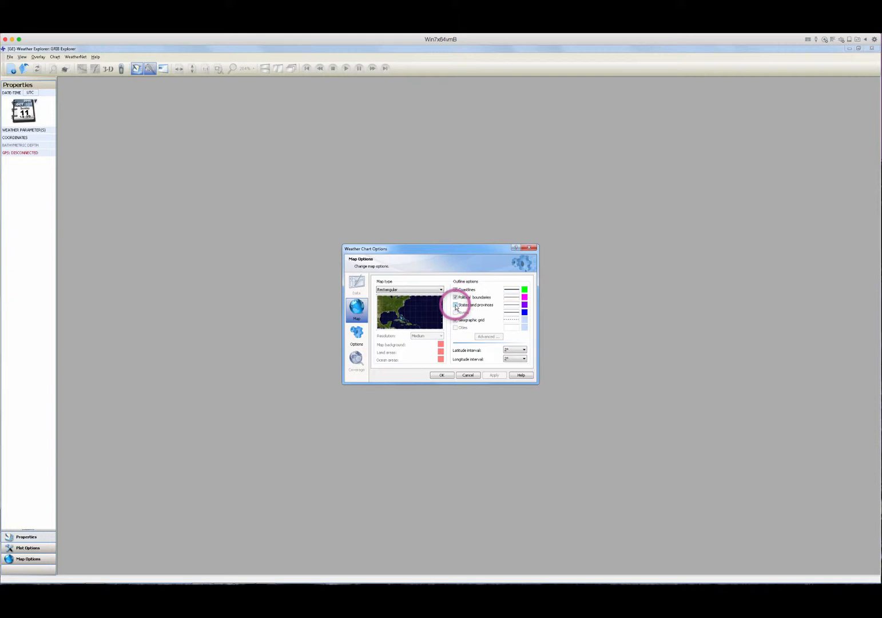
click(513, 299)
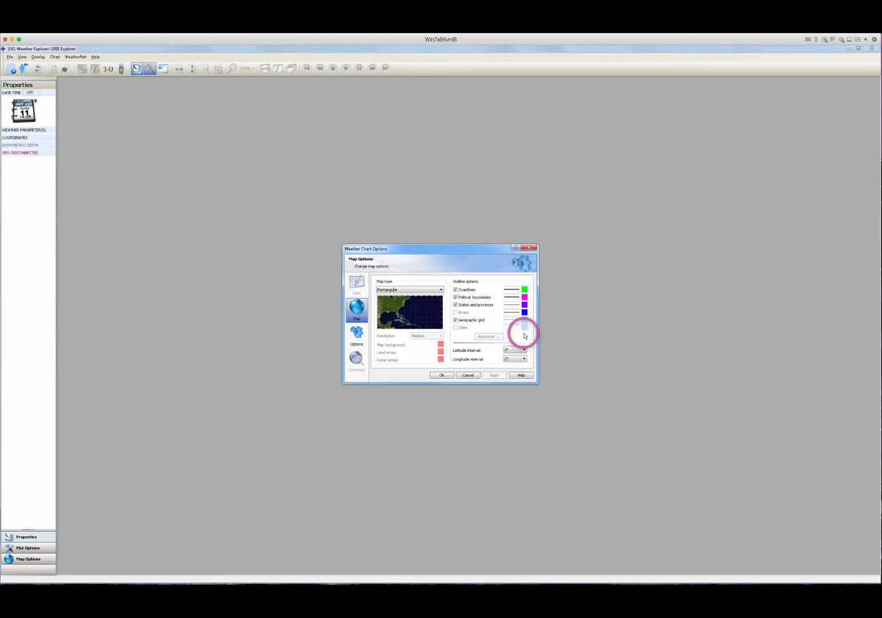
click(524, 336)
Step: Give the states and provinces and the political boundaries a thick solid line, and accept the map options
click(510, 307)
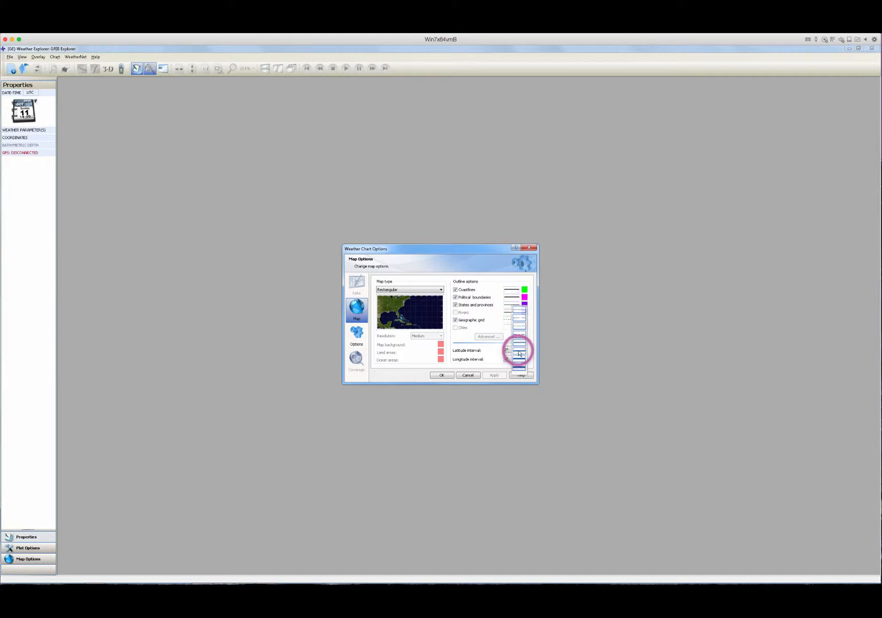
click(519, 352)
click(509, 298)
click(521, 347)
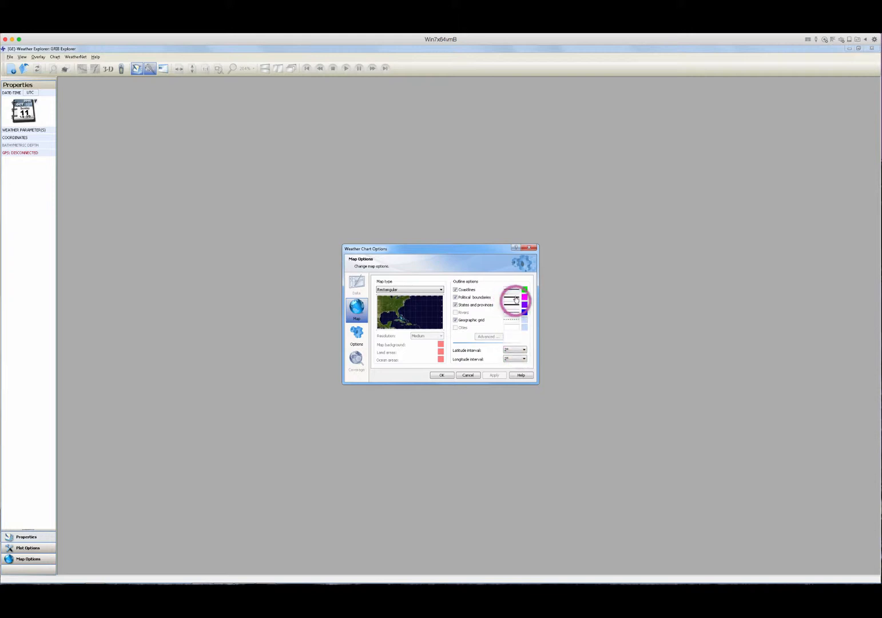
click(450, 377)
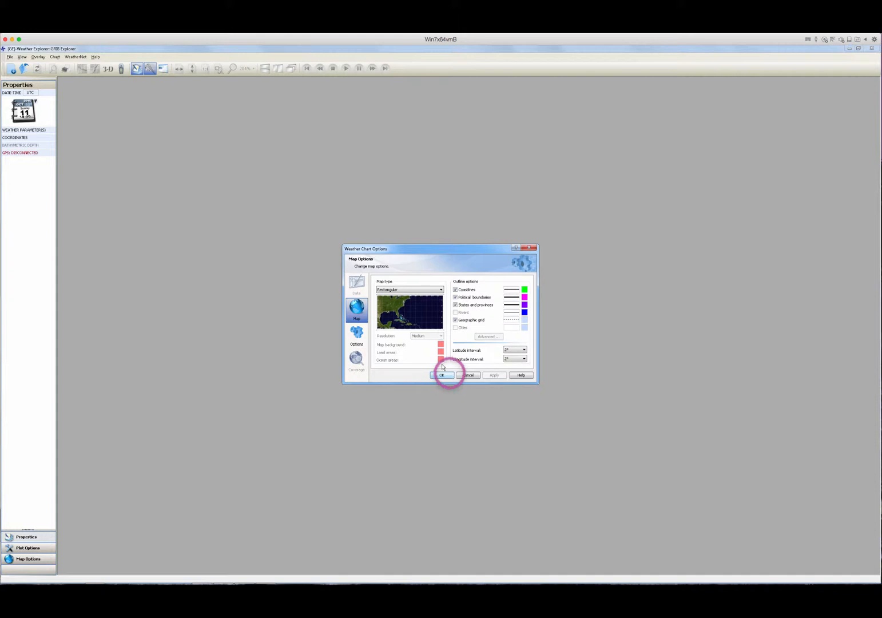
click(441, 375)
click(188, 248)
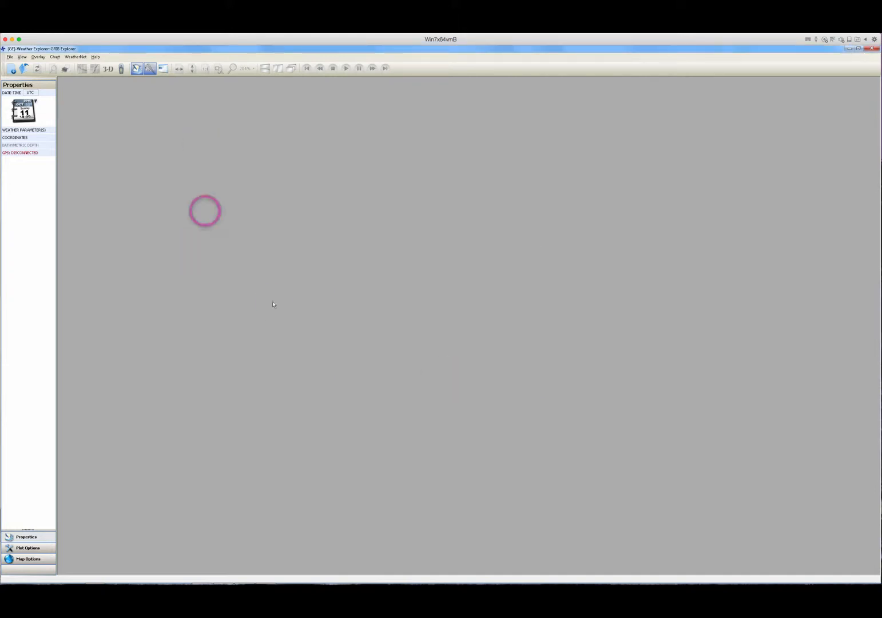
Step: Switch to the WeatherNet library window and start the file transfer for the selected batch
mouse_move(513, 581)
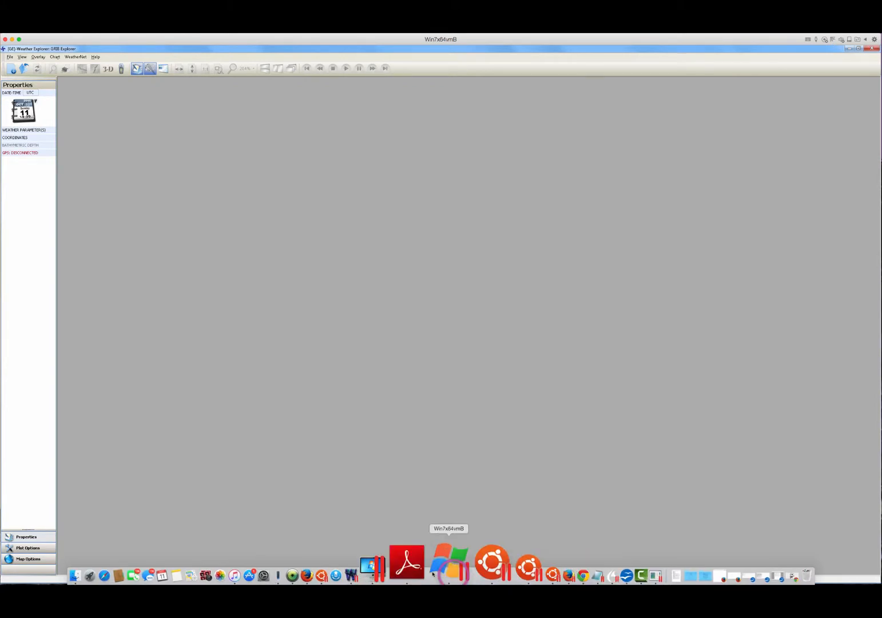
click(407, 558)
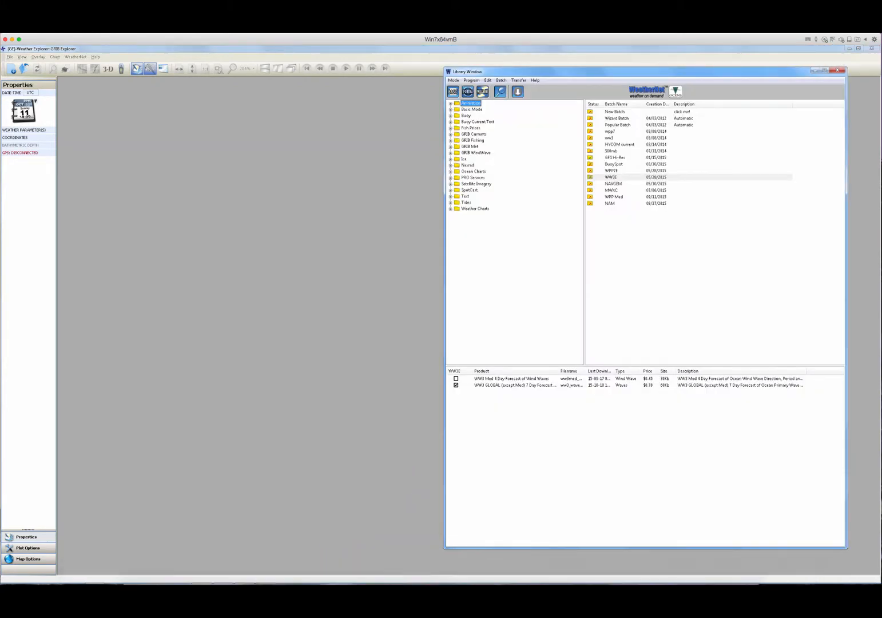
click(518, 91)
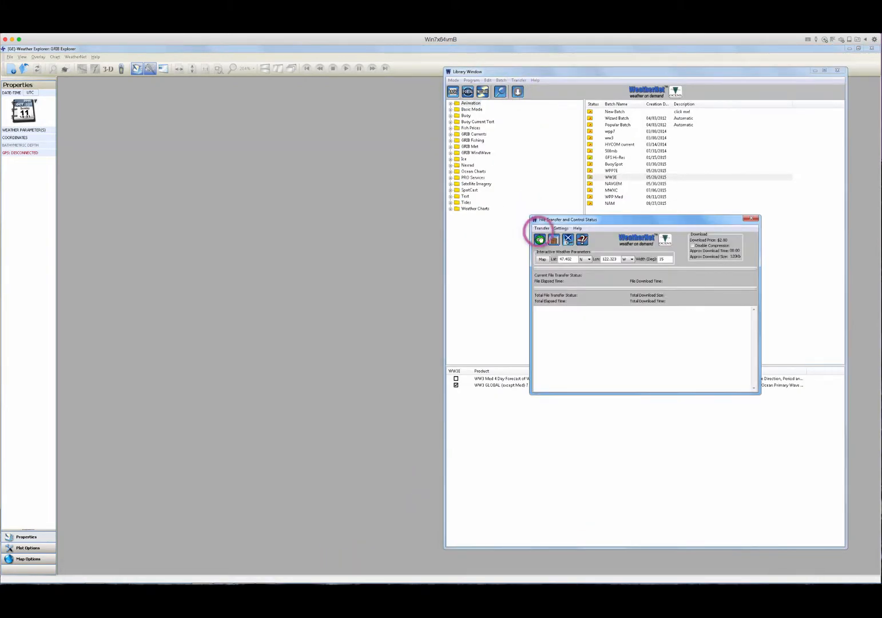
click(539, 239)
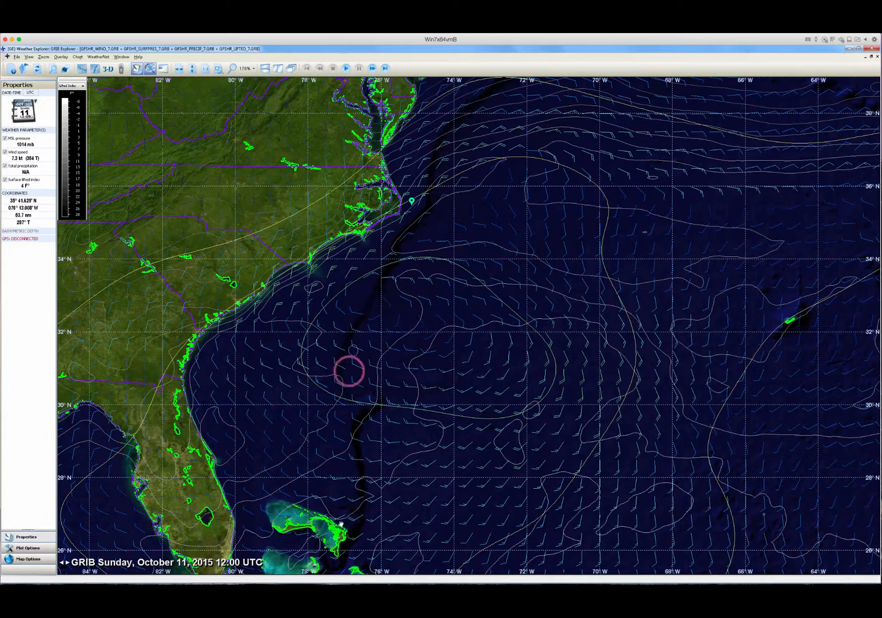
Step: Inspect the outlines along the US East Coast on the loaded GFS chart and open its plot options
drag(342, 564, 341, 567)
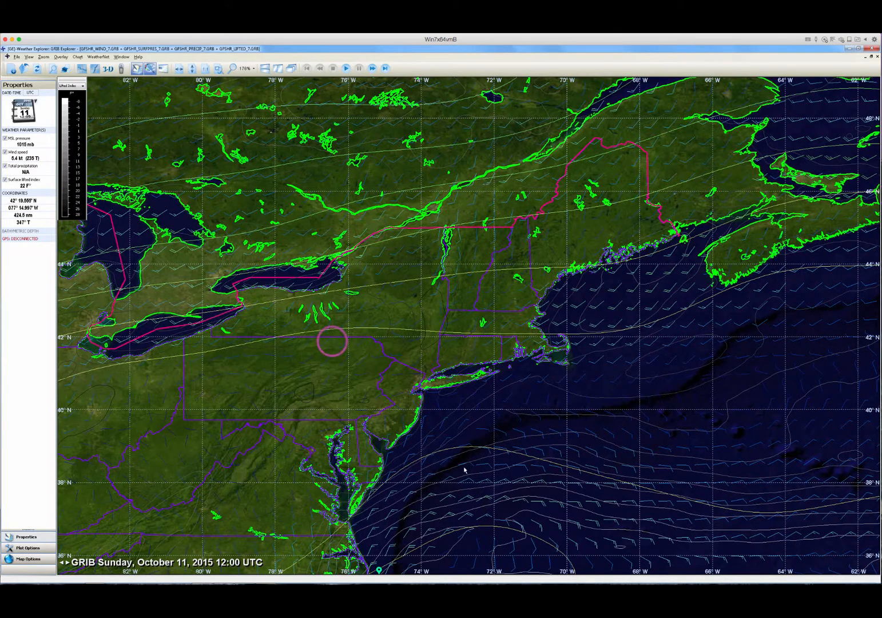
drag(477, 522, 374, 187)
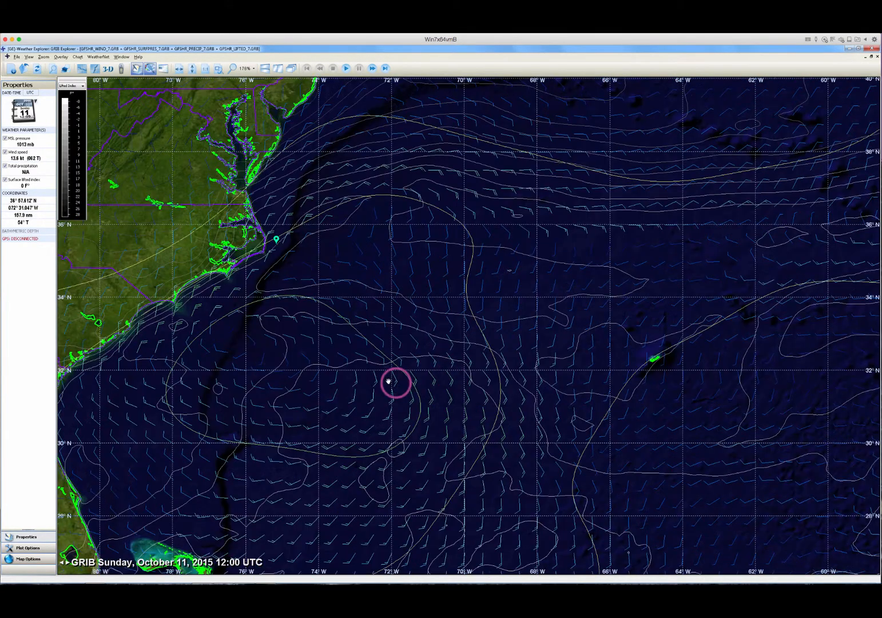
drag(547, 351, 554, 347)
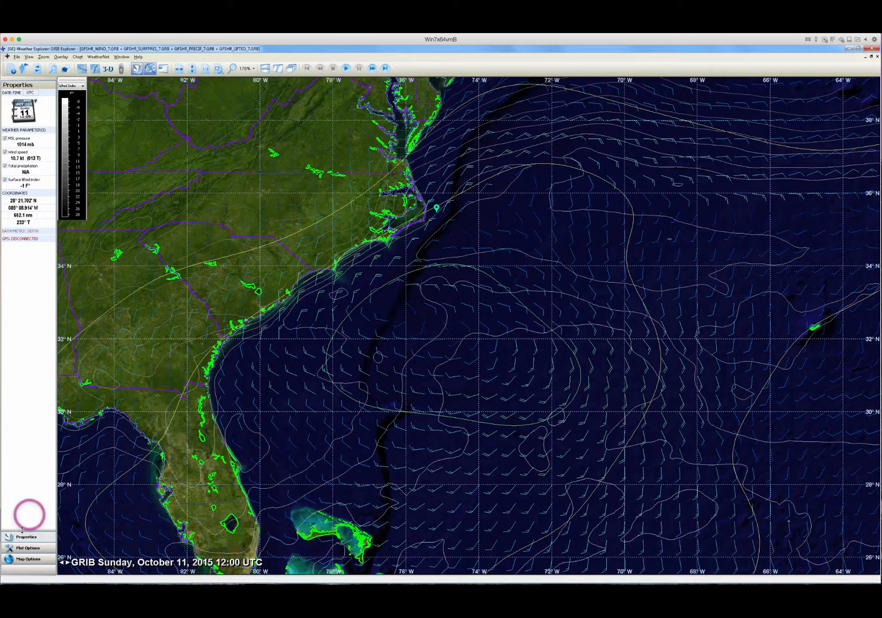
click(32, 548)
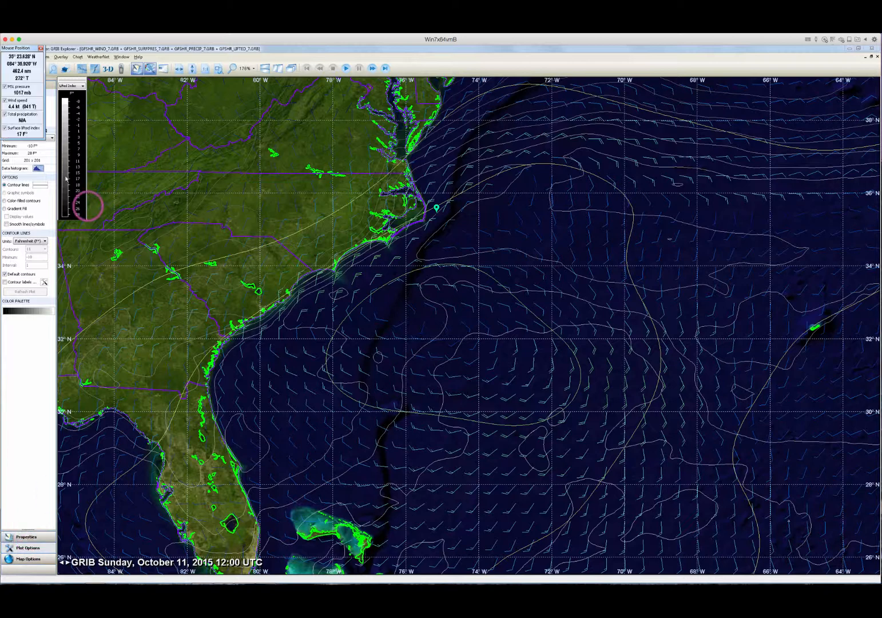
Step: Hide the properties panel to see the full-width chart with its status bar readings, and show the panel again
click(138, 69)
click(138, 69)
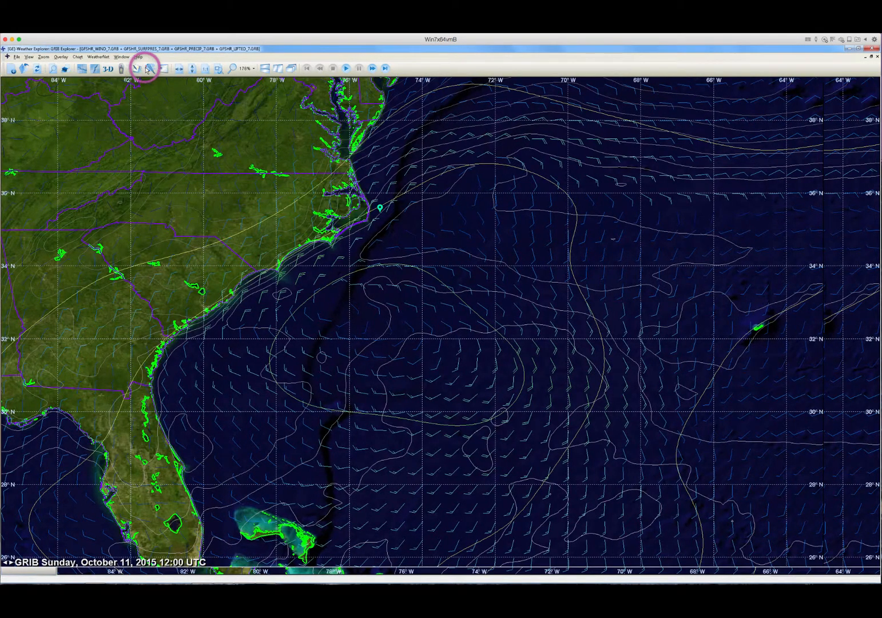
click(150, 70)
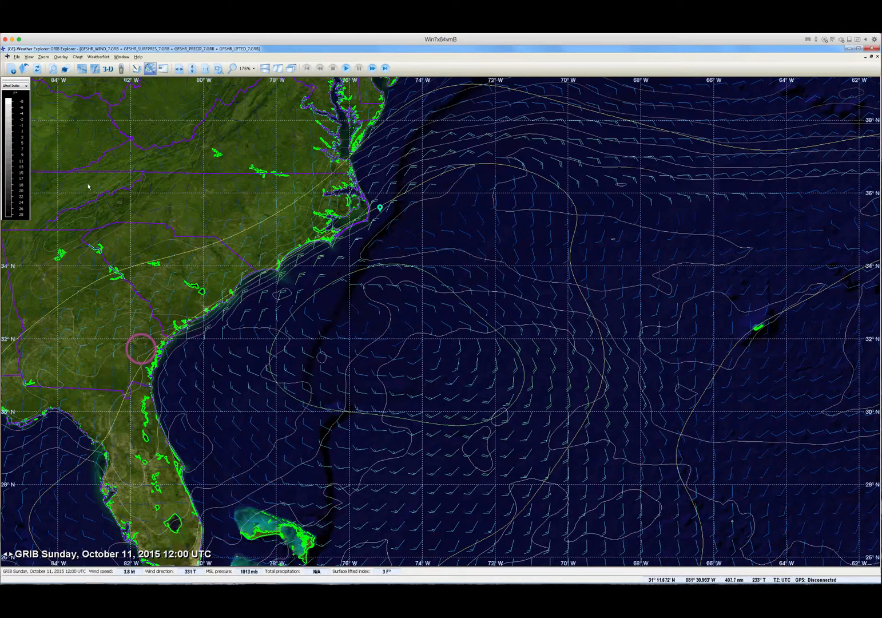
click(140, 69)
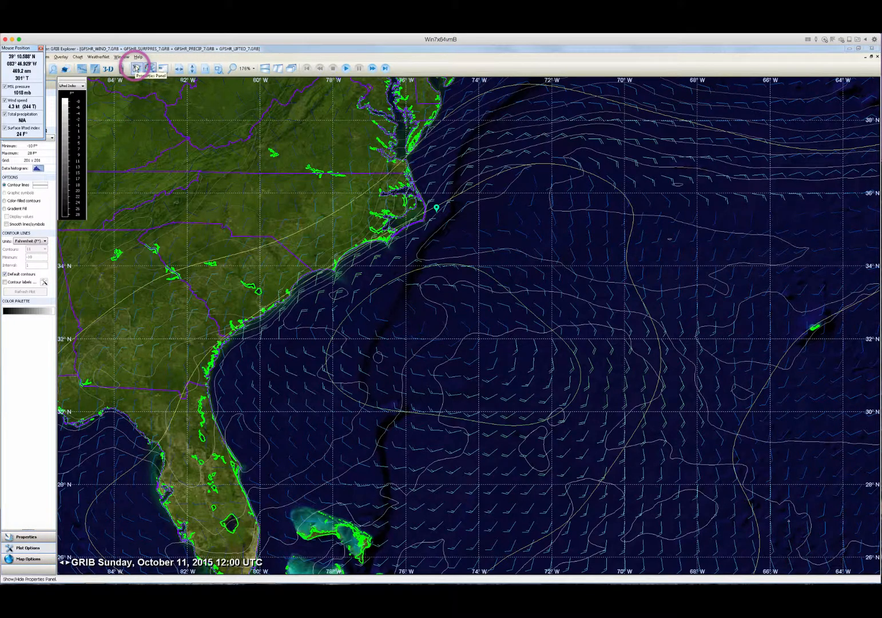
Step: Choose wind speed as the weather parameter to edit in the plot options
click(24, 548)
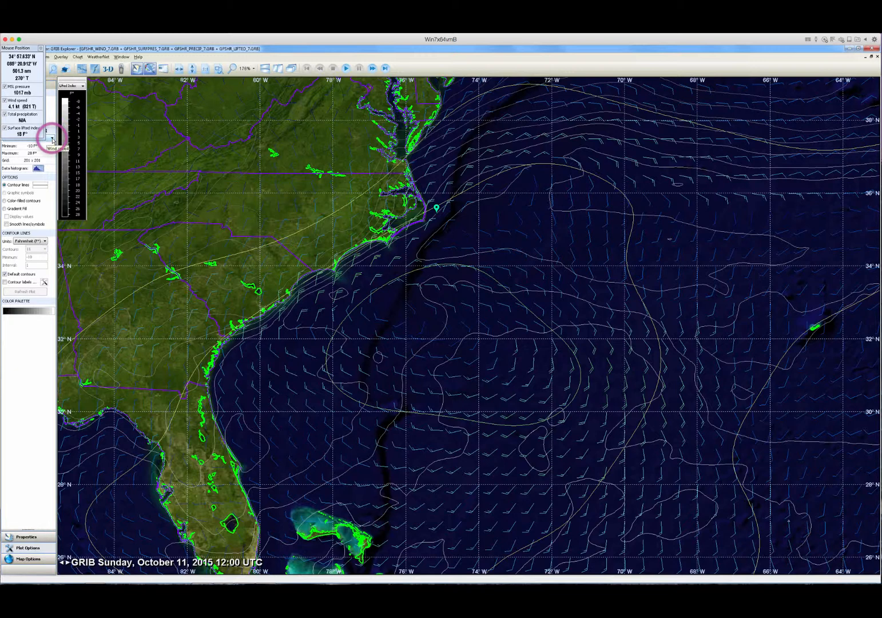
click(52, 139)
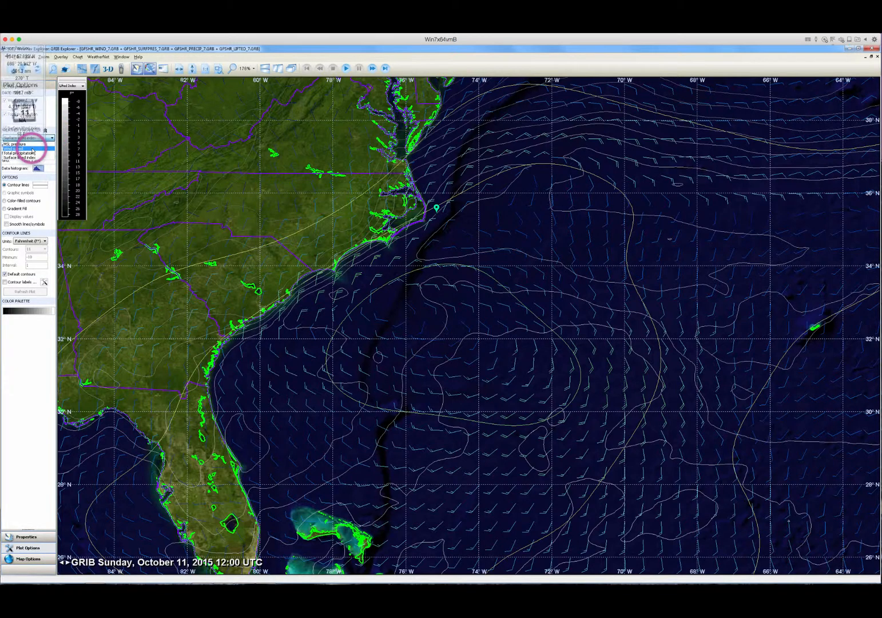
click(32, 149)
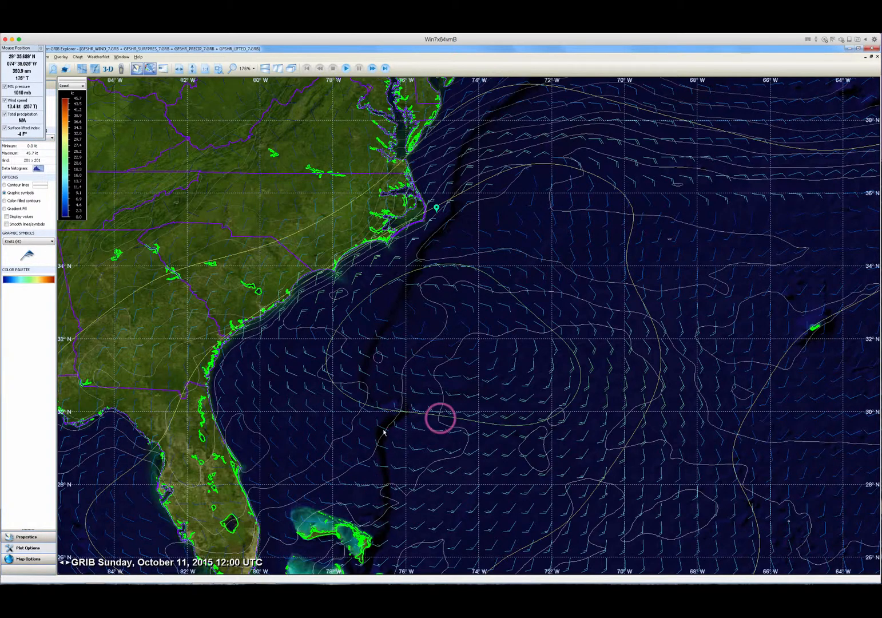
Step: Try the paired solid-arrow graphic symbols for wind speed and view the available speed units, keeping knots
click(27, 257)
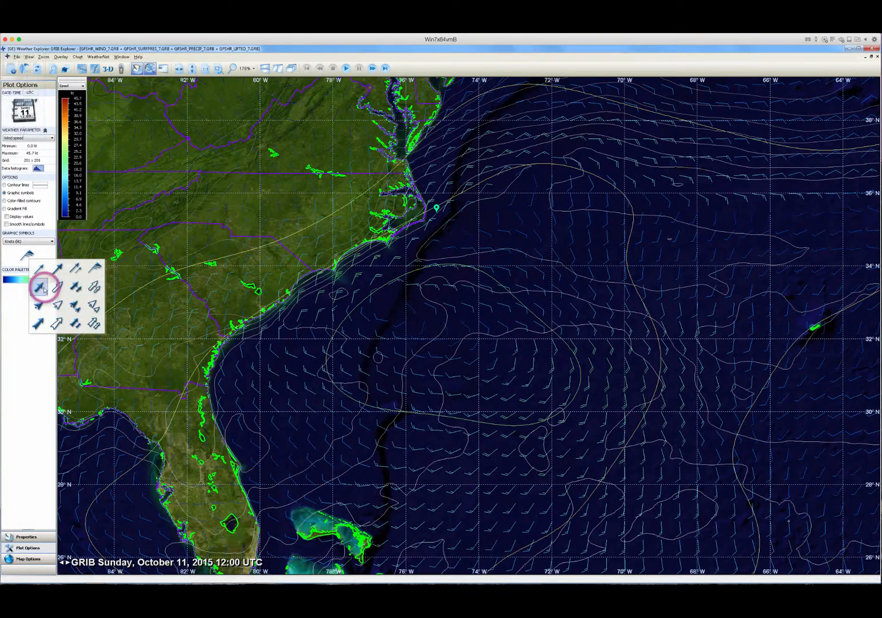
click(74, 289)
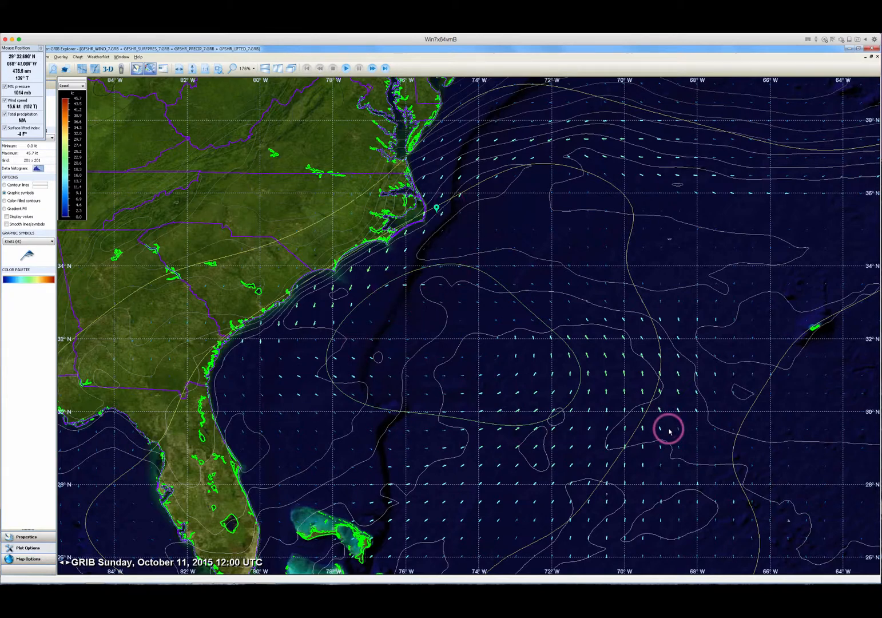
click(52, 242)
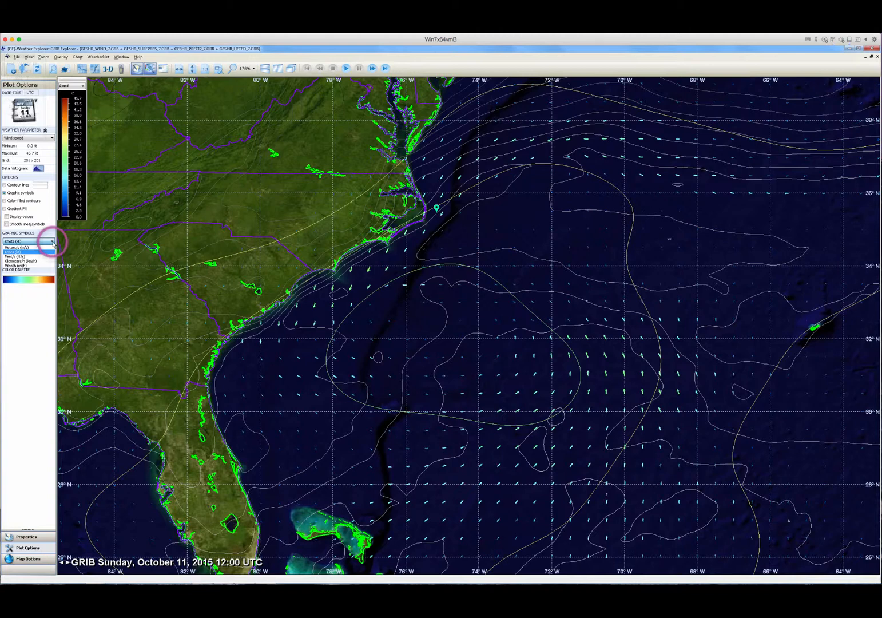
click(49, 241)
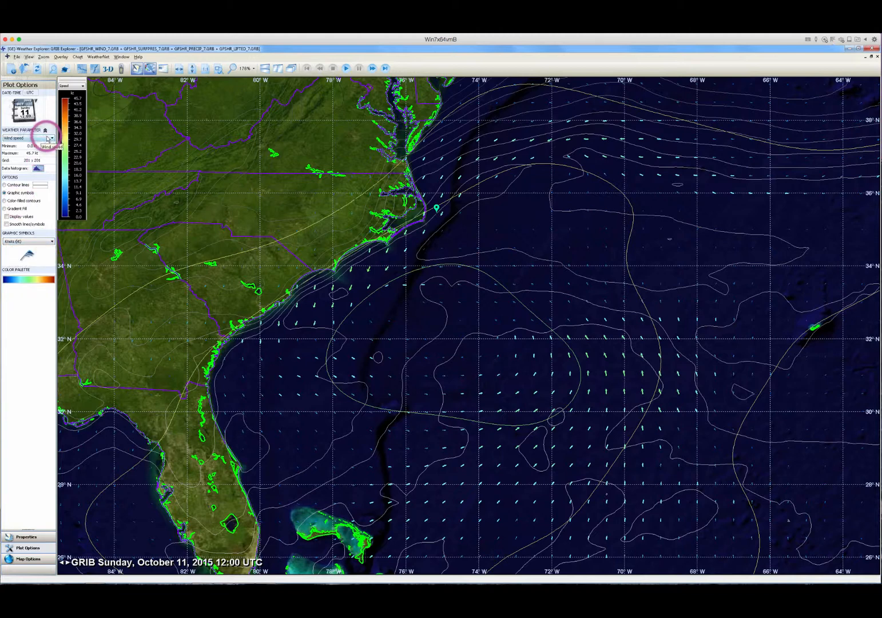
Step: Set the wind speed symbols to wind barbs and change their colour palette to solid yellow
click(27, 254)
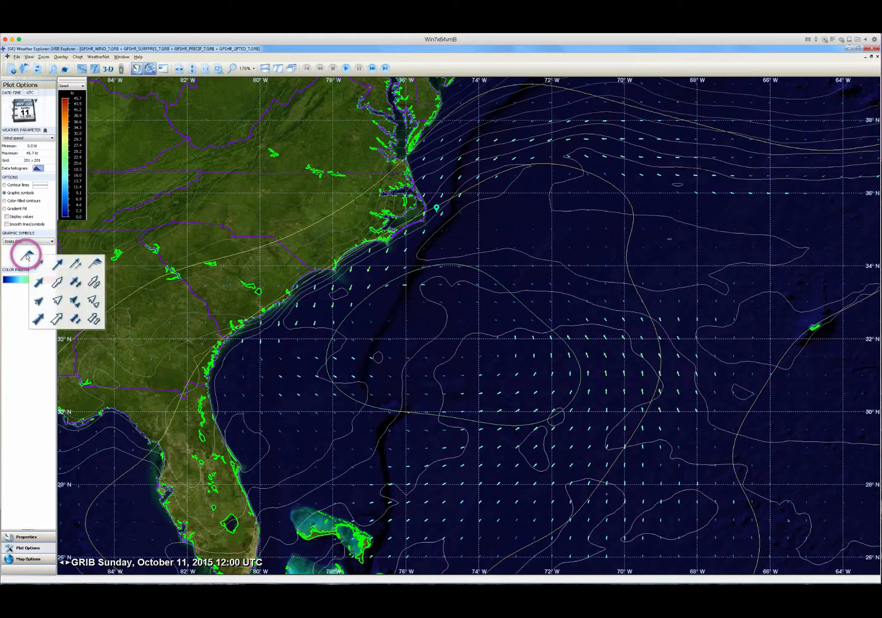
click(96, 263)
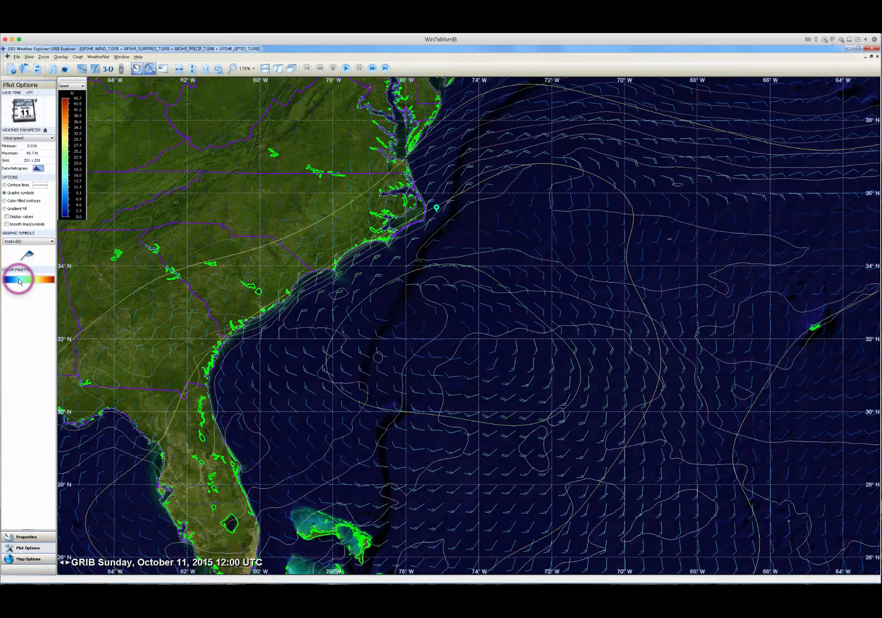
click(19, 281)
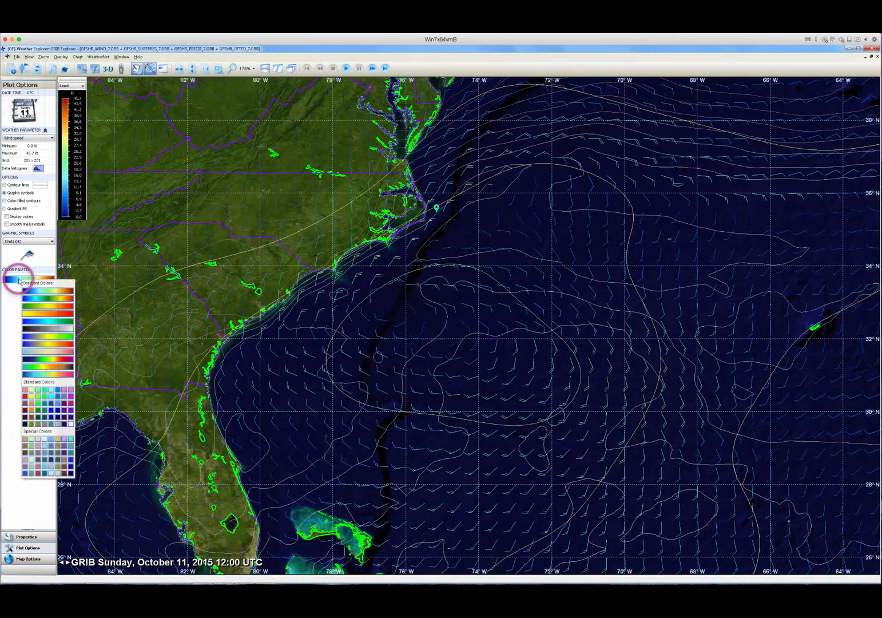
click(34, 399)
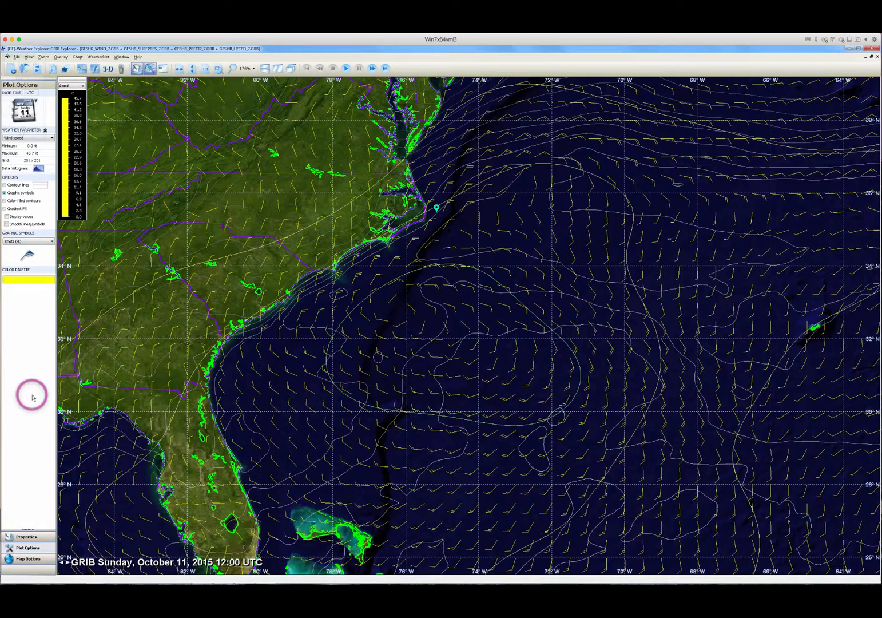
Step: Display the wind speed values beside the barbs and switch the chart to the Thursday, October 15, 2015 06:00 UTC forecast
click(7, 217)
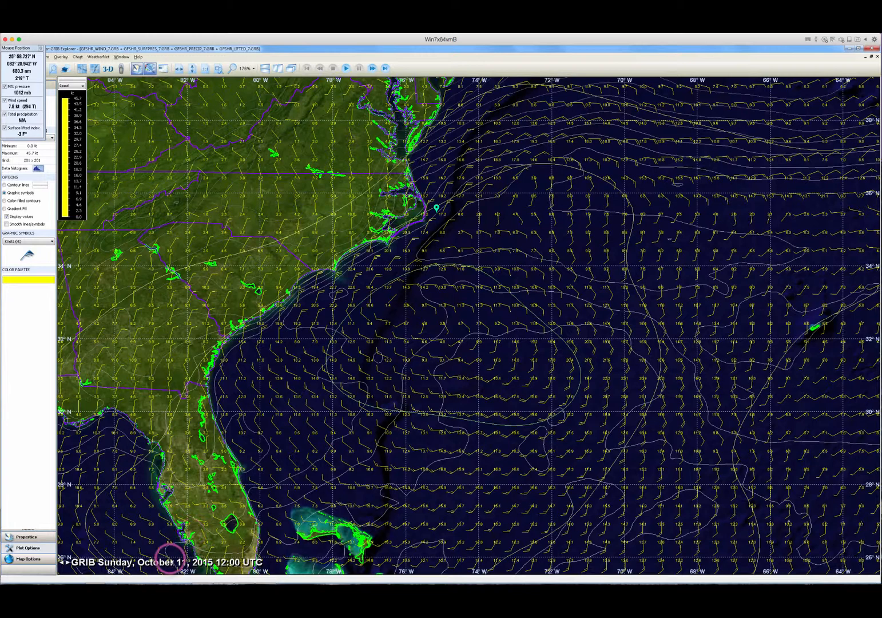
click(168, 561)
click(210, 426)
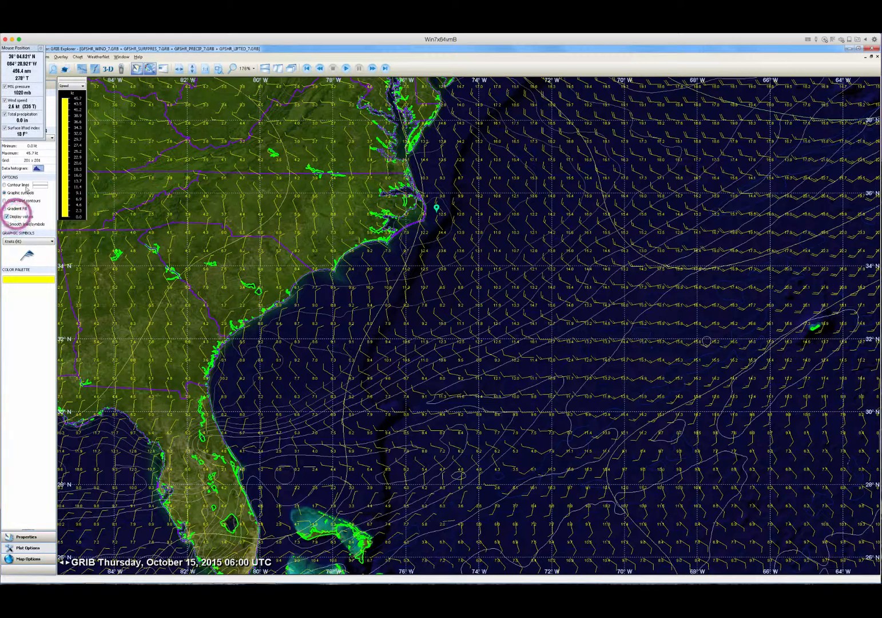
Step: Choose MSL pressure as the weather parameter, turn off its default contours and refresh the plot
click(30, 138)
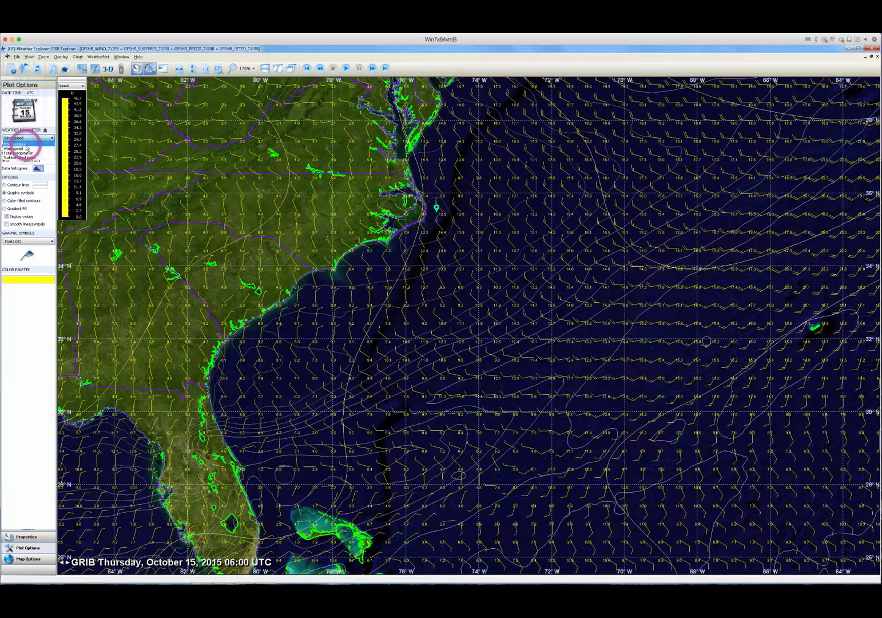
click(26, 146)
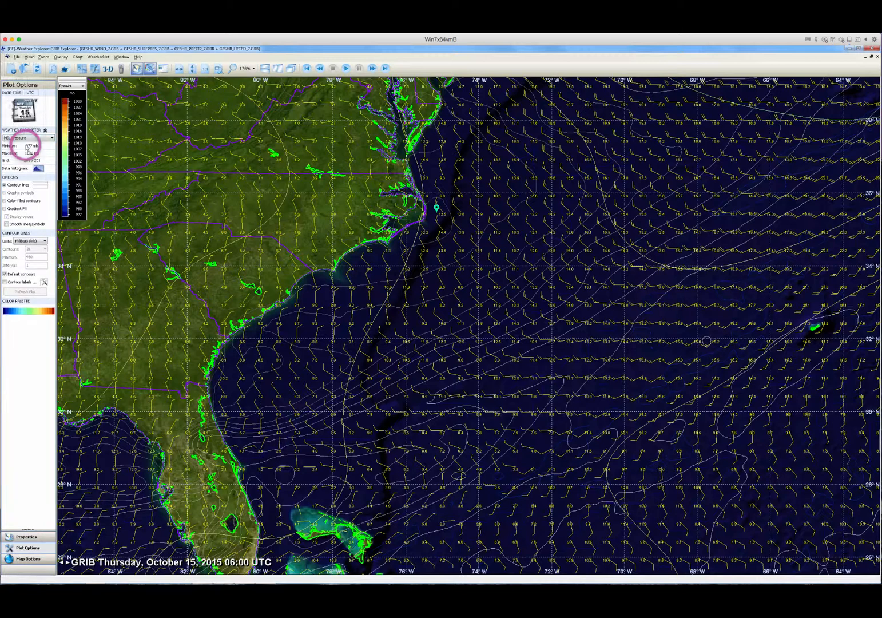
click(5, 275)
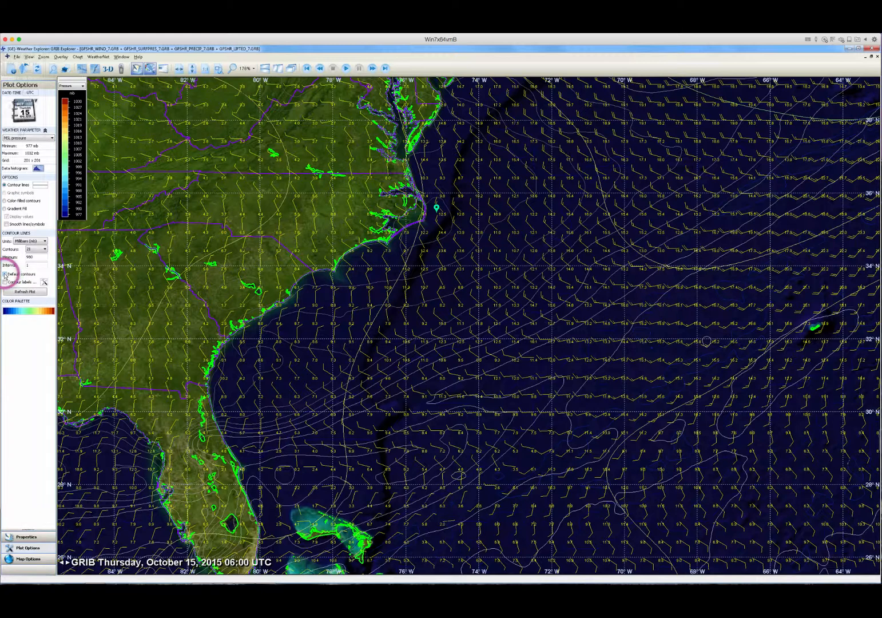
click(23, 291)
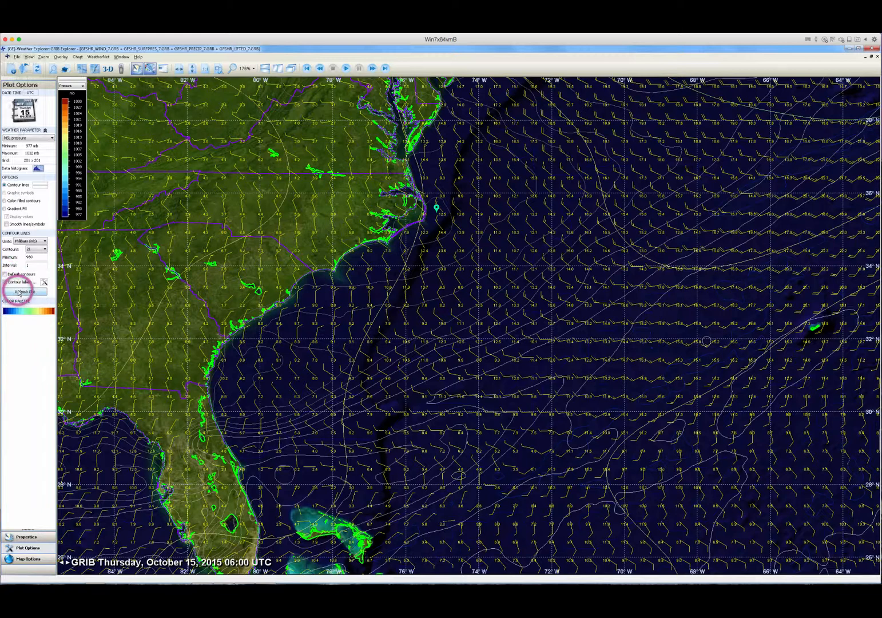
Step: Set the number of MSL pressure contours to 50, with minimum 980 and interval 1
click(44, 250)
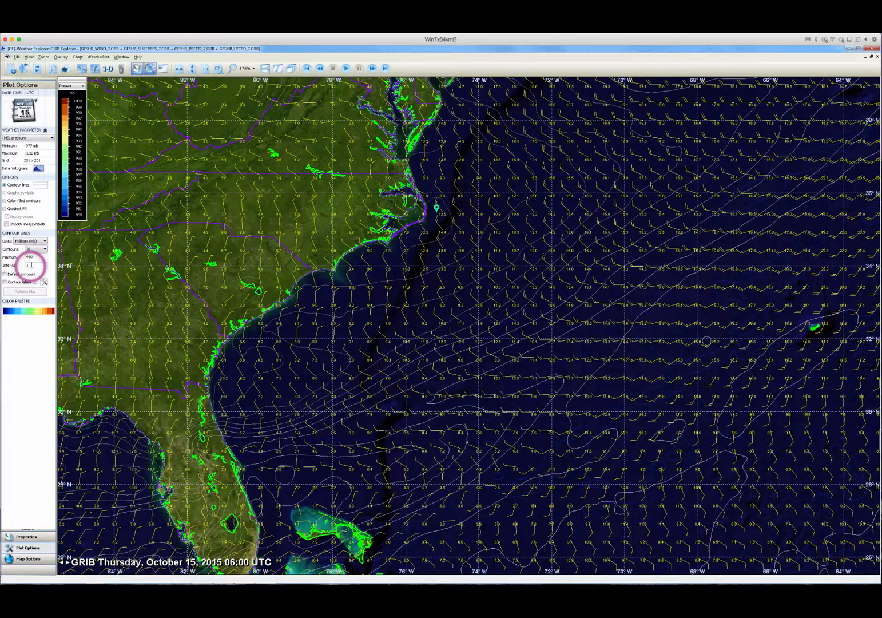
drag(31, 266, 10, 268)
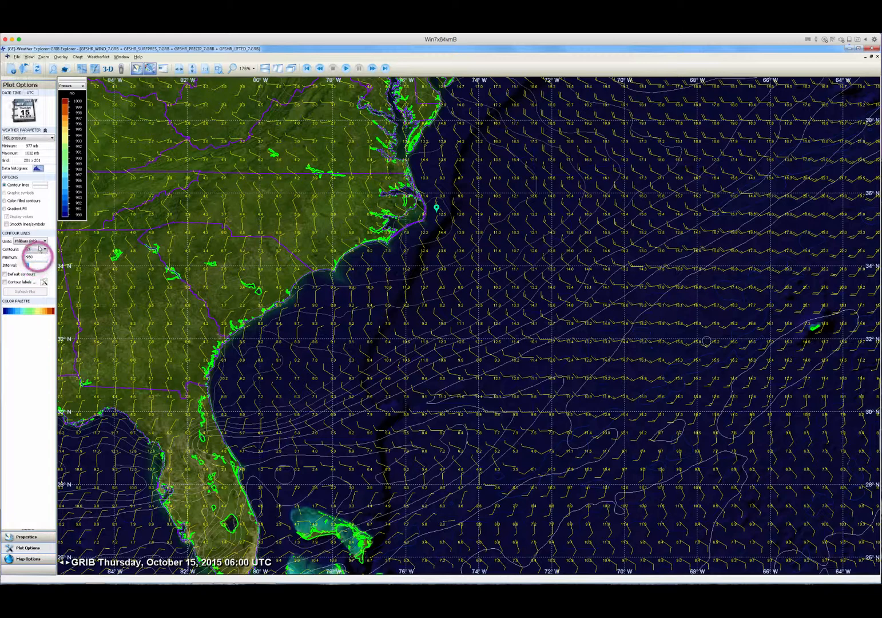
click(38, 250)
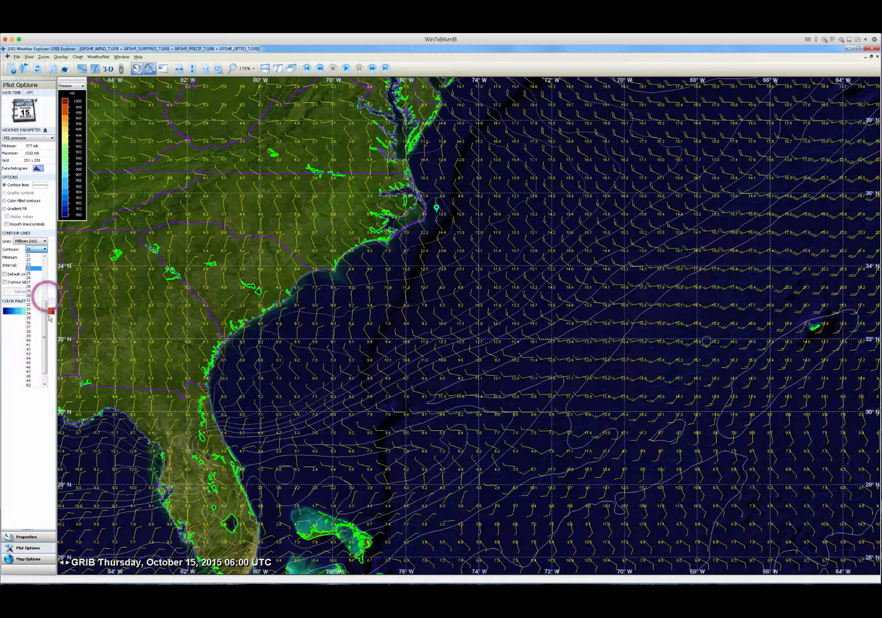
click(29, 382)
click(31, 257)
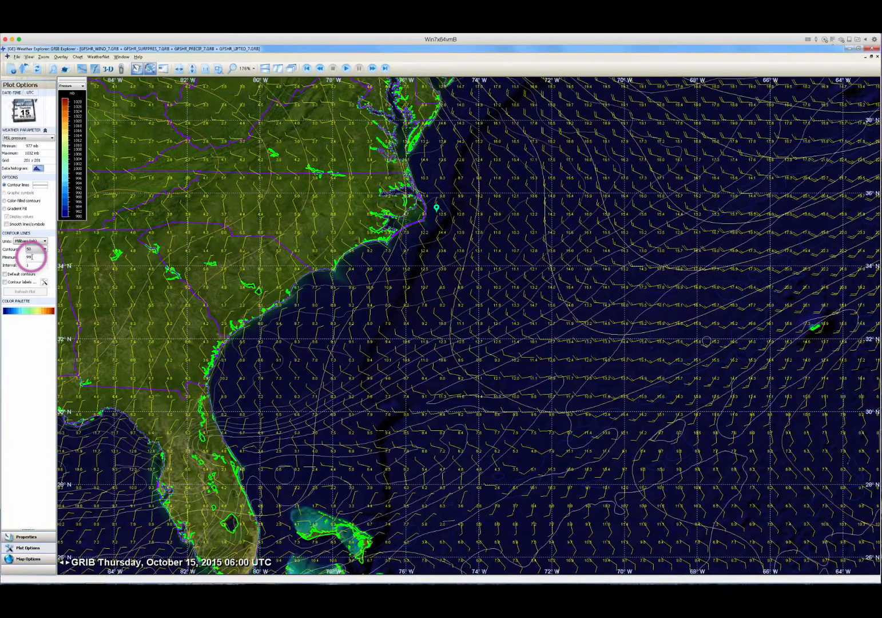
Step: Give the MSL pressure contours the yellow-to-red gradient palette and a thicker line
click(35, 313)
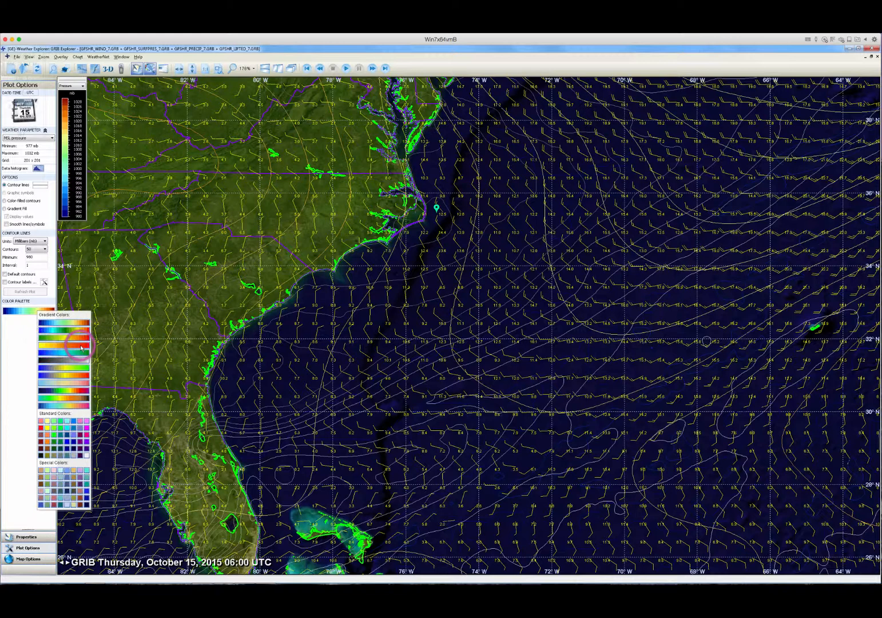
click(80, 347)
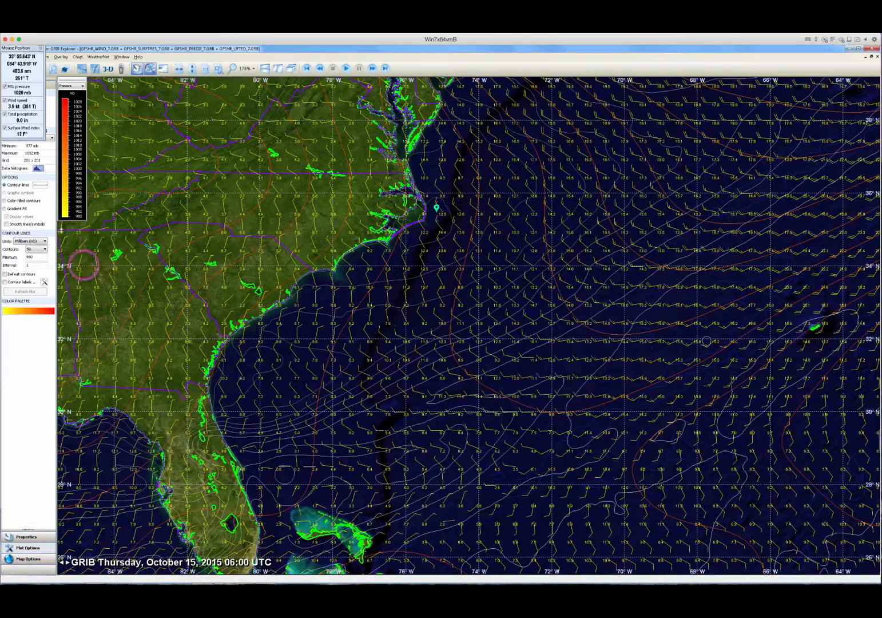
click(44, 188)
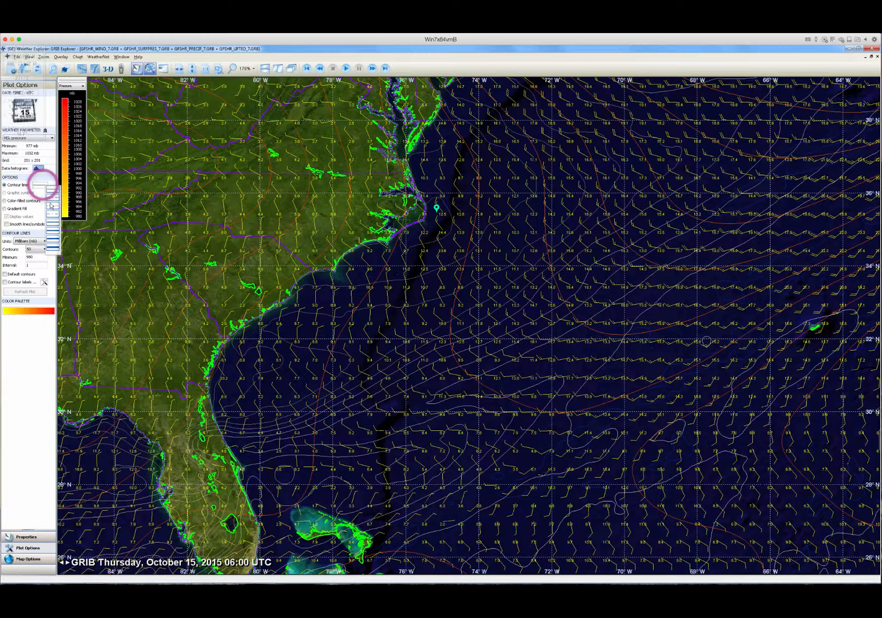
click(53, 233)
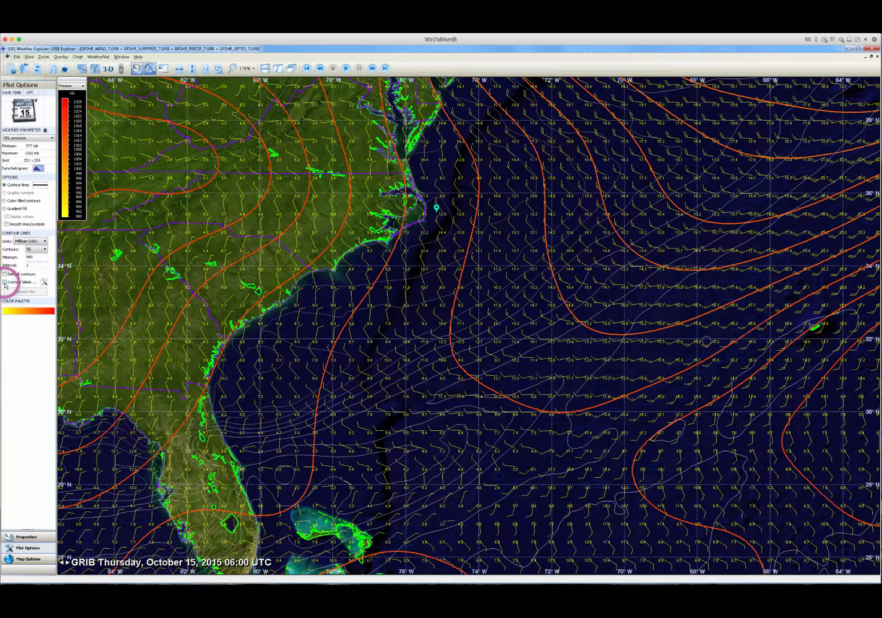
Step: Turn on contour labels for MSL pressure, review their font, decimals and colour options, and accept the existing label settings
click(5, 282)
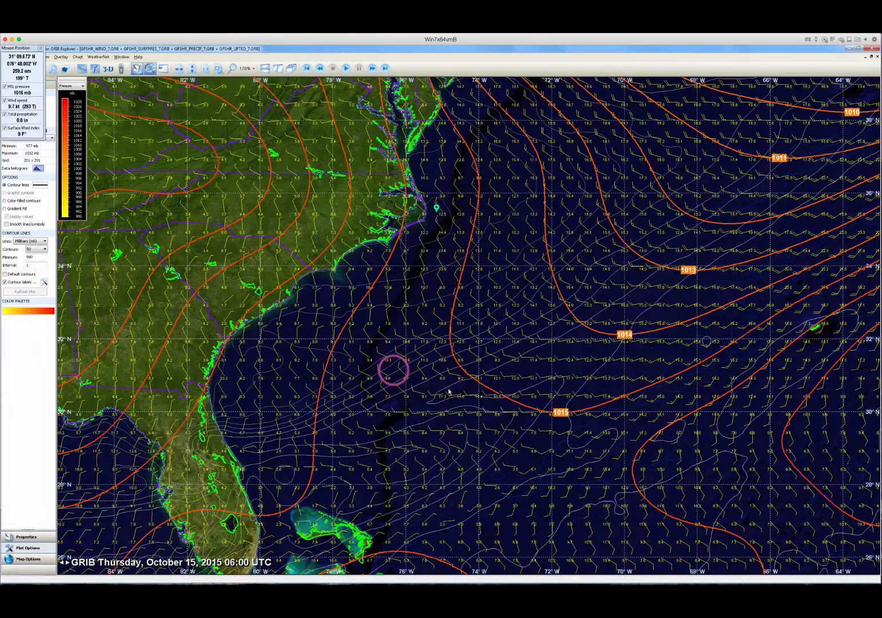
click(43, 282)
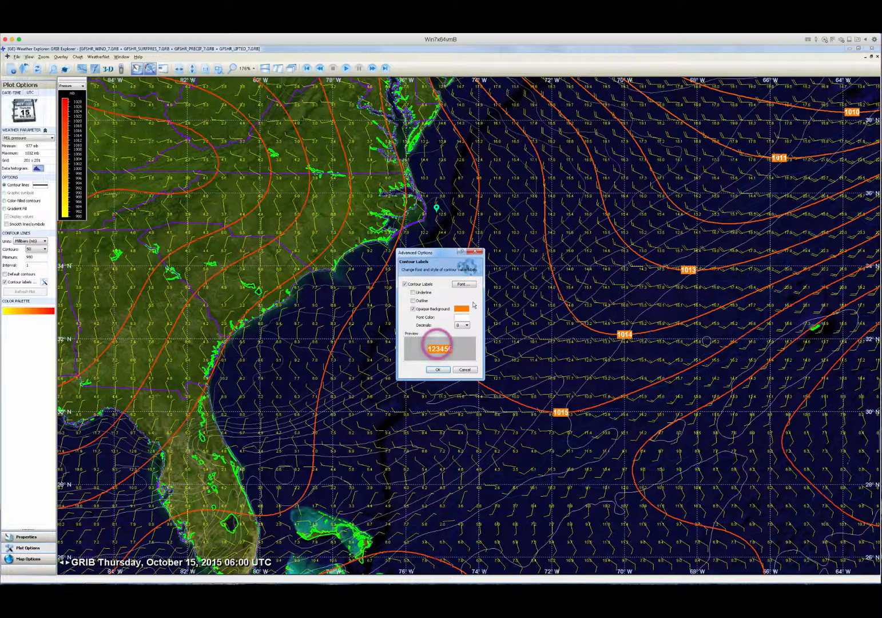
click(463, 285)
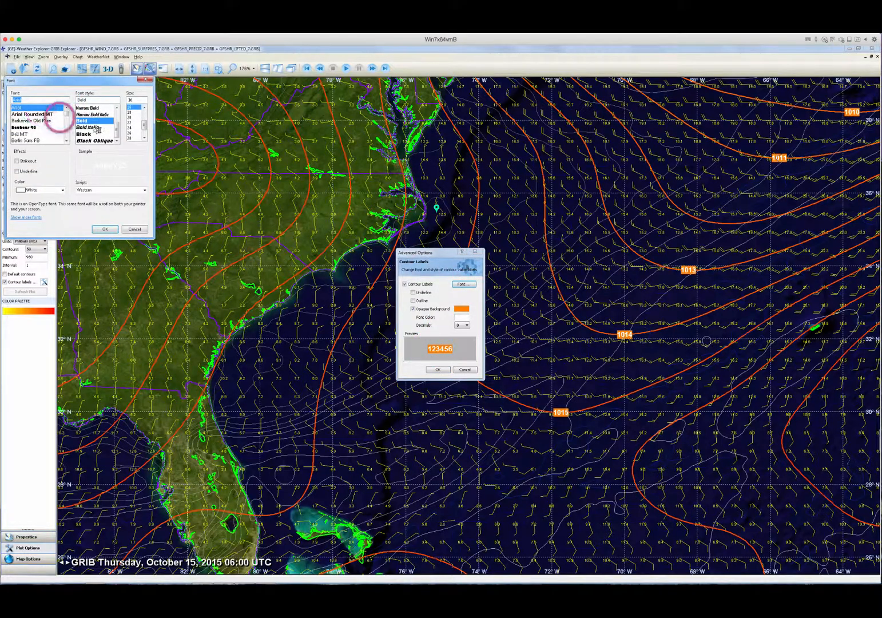
click(137, 231)
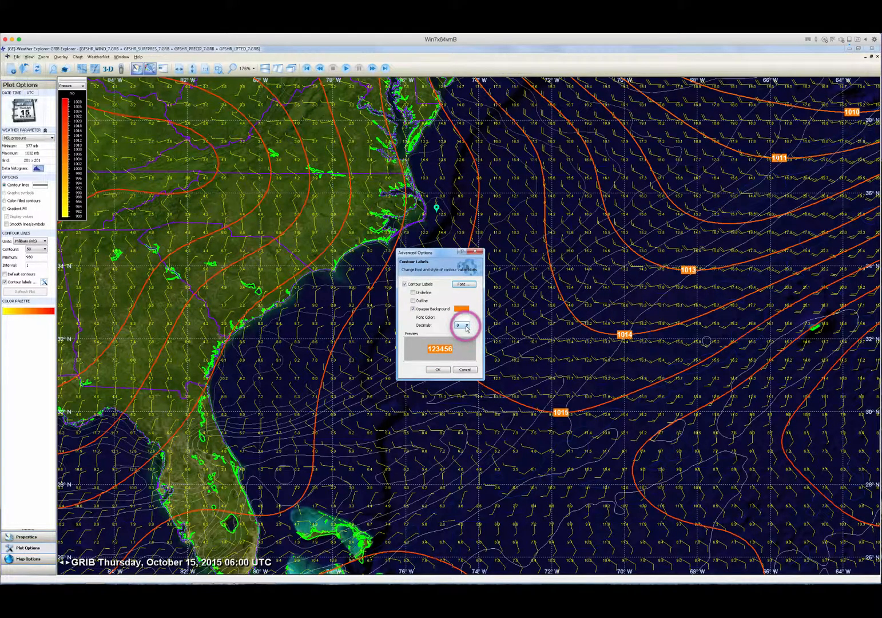
click(467, 326)
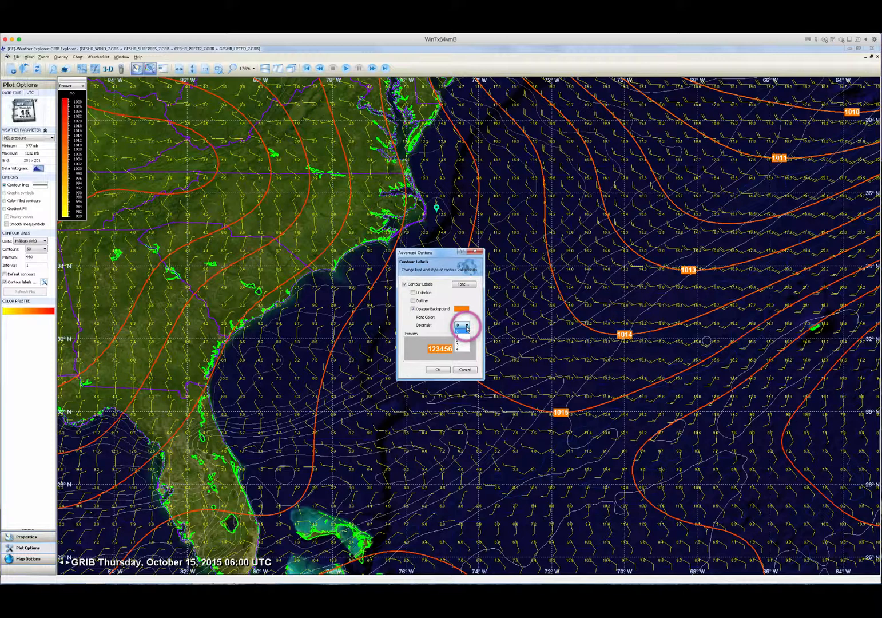
click(466, 328)
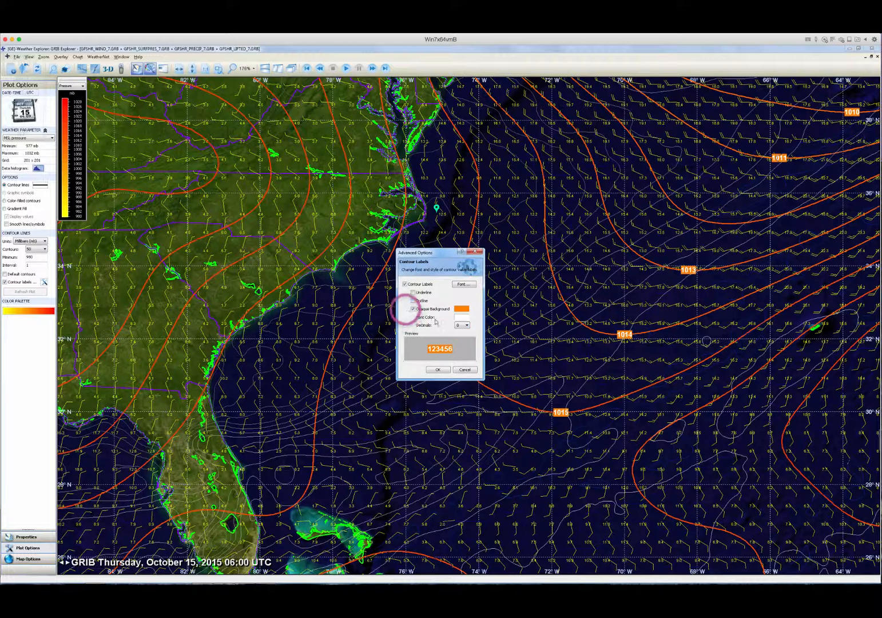
click(462, 319)
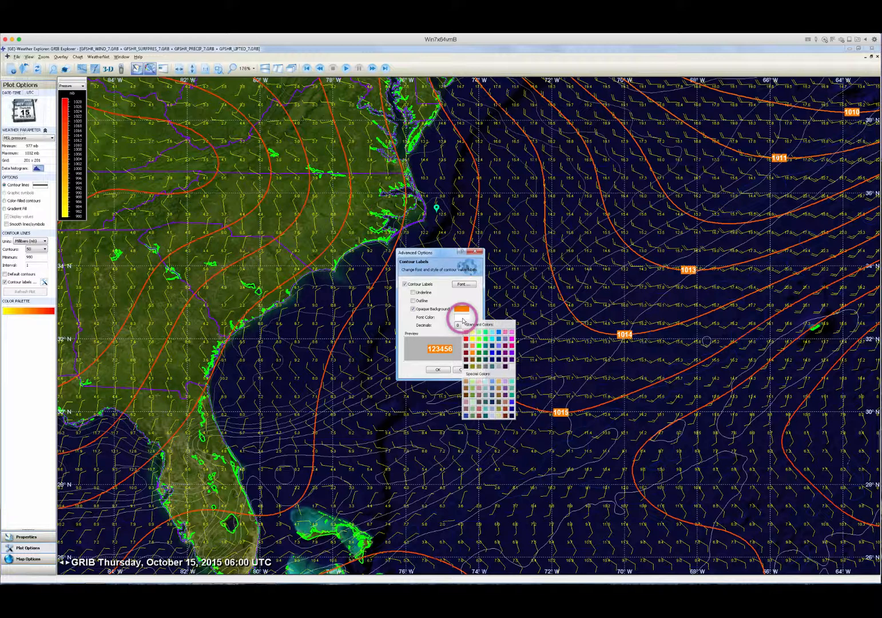
click(458, 318)
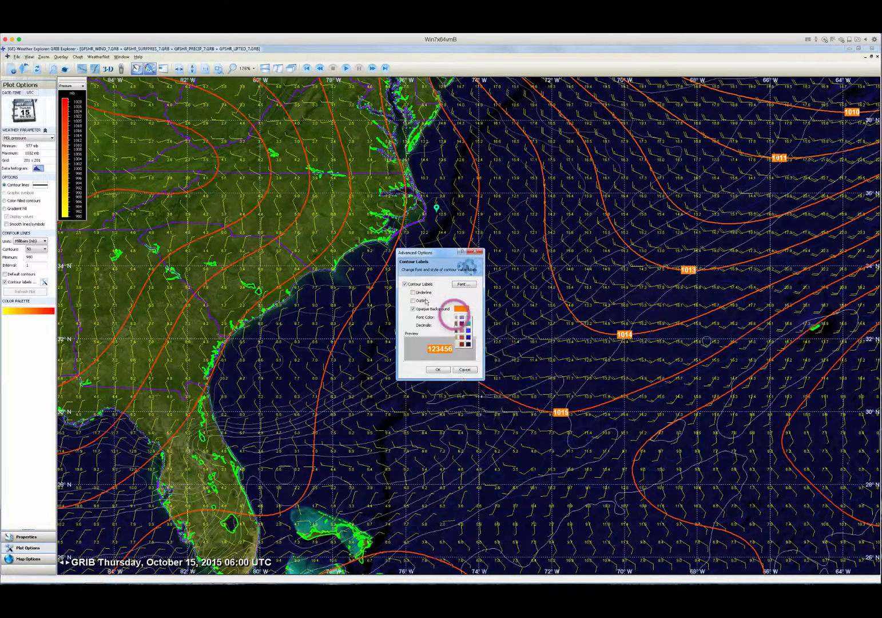
click(420, 301)
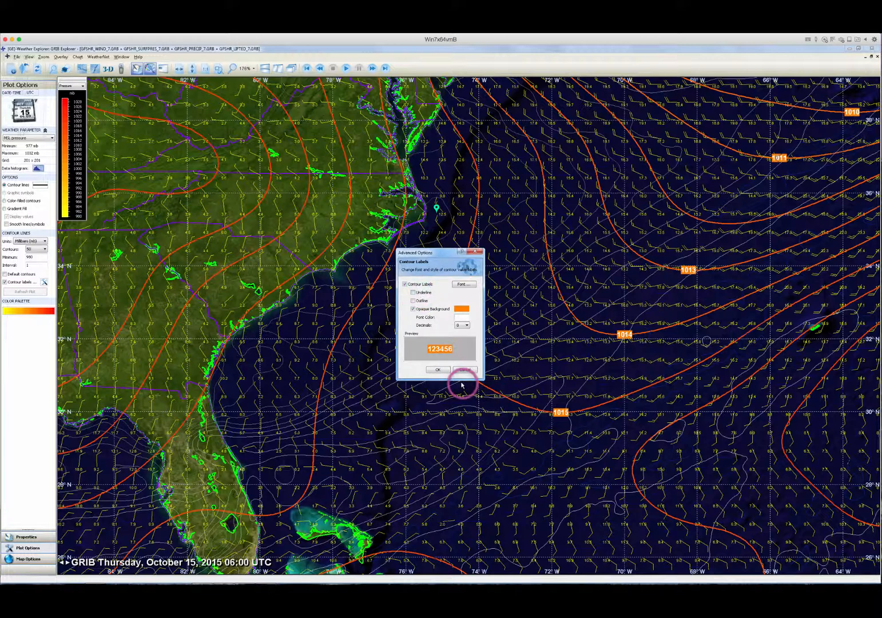
click(444, 369)
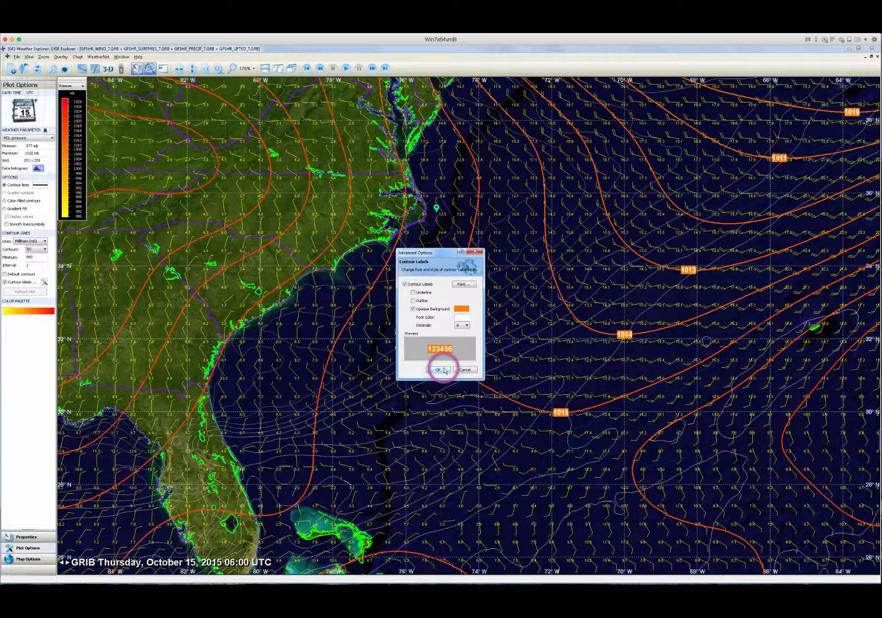
click(444, 370)
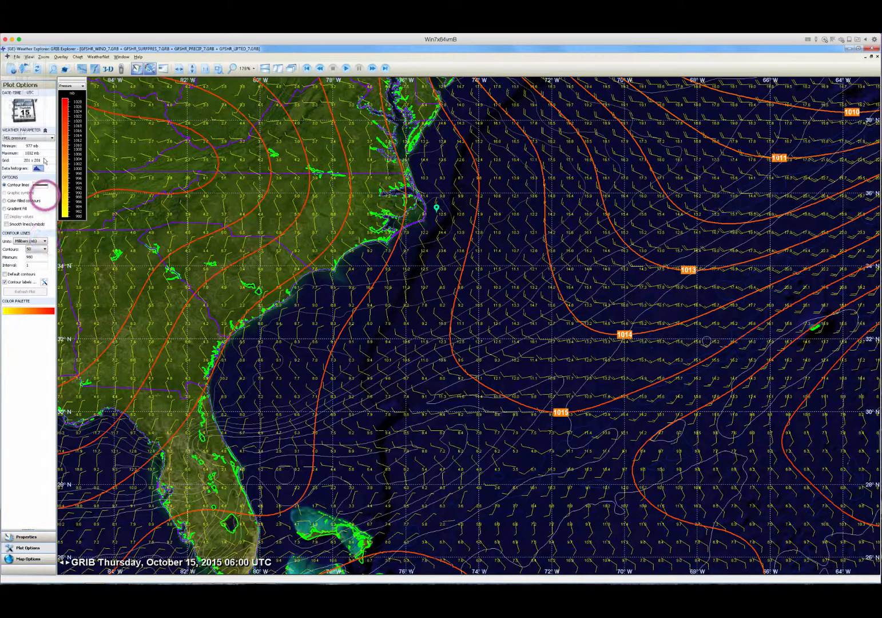
Step: Choose surface lifted index as the weather parameter, turn off its default contours and plot it with 20 contours
click(50, 138)
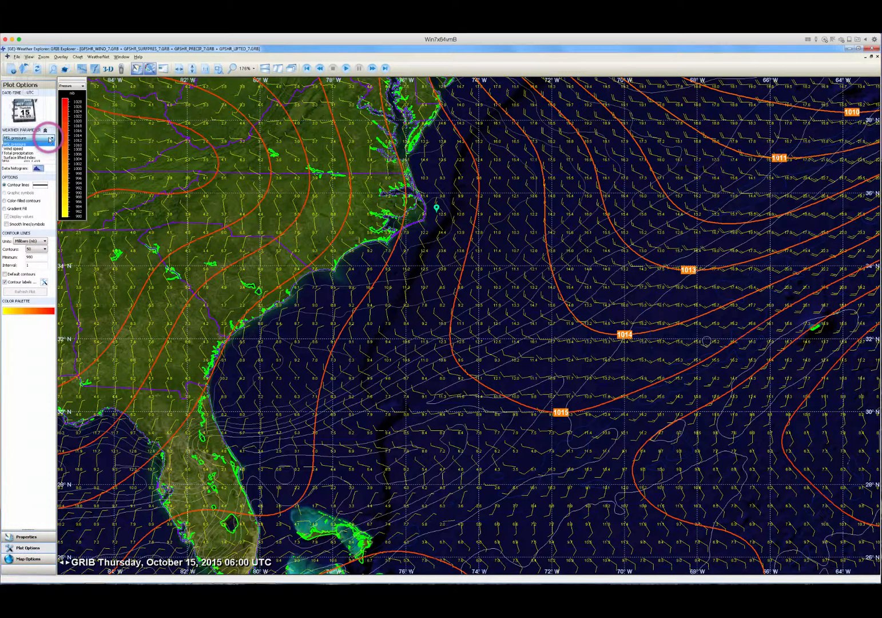
click(21, 159)
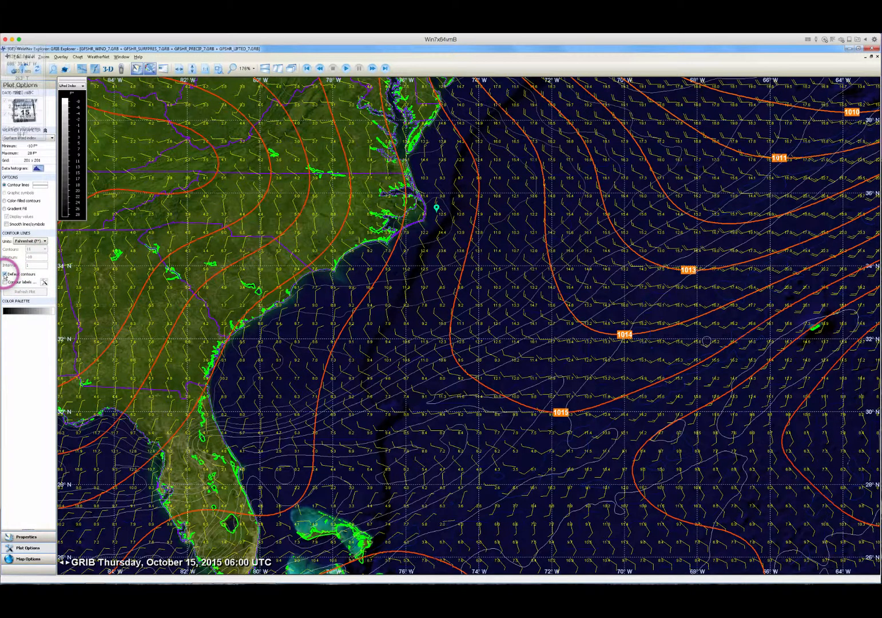
click(5, 274)
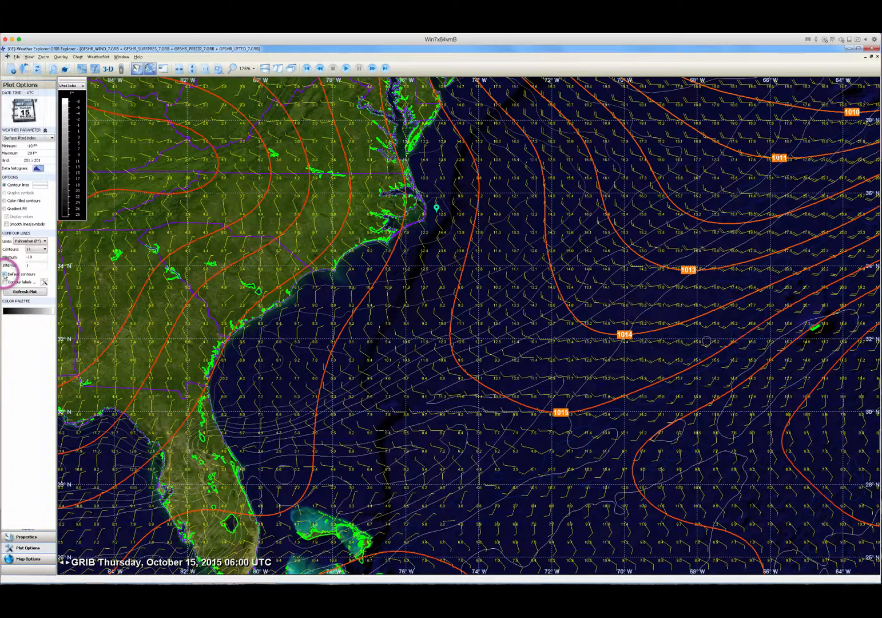
click(45, 252)
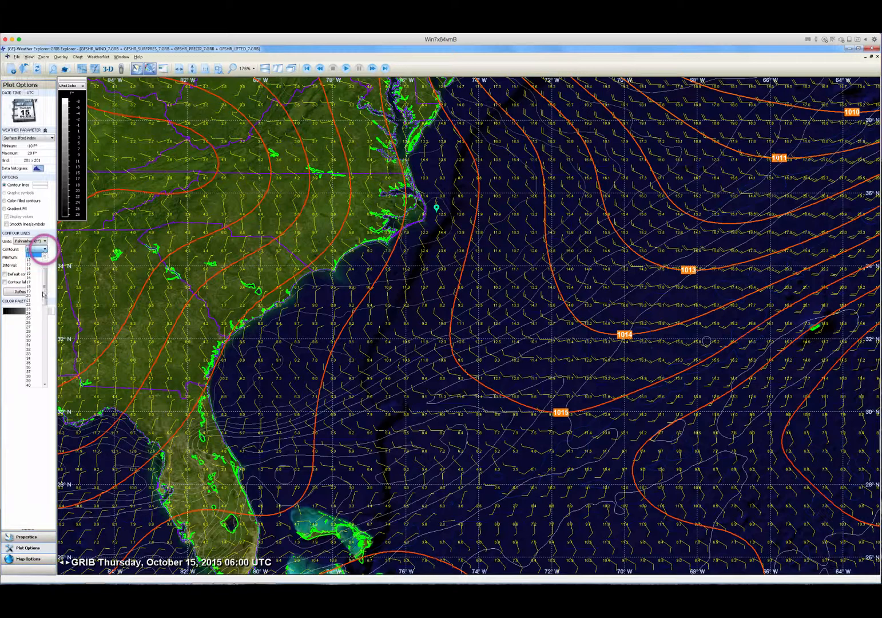
click(32, 298)
click(25, 291)
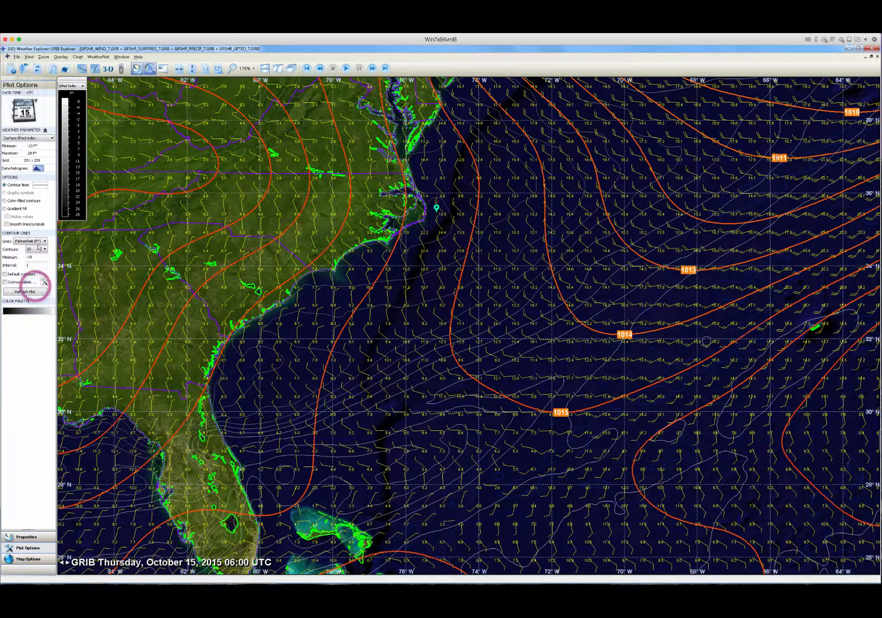
Step: Enter a contour interval of 1 for the surface lifted index and choose a thicker contour line
click(38, 257)
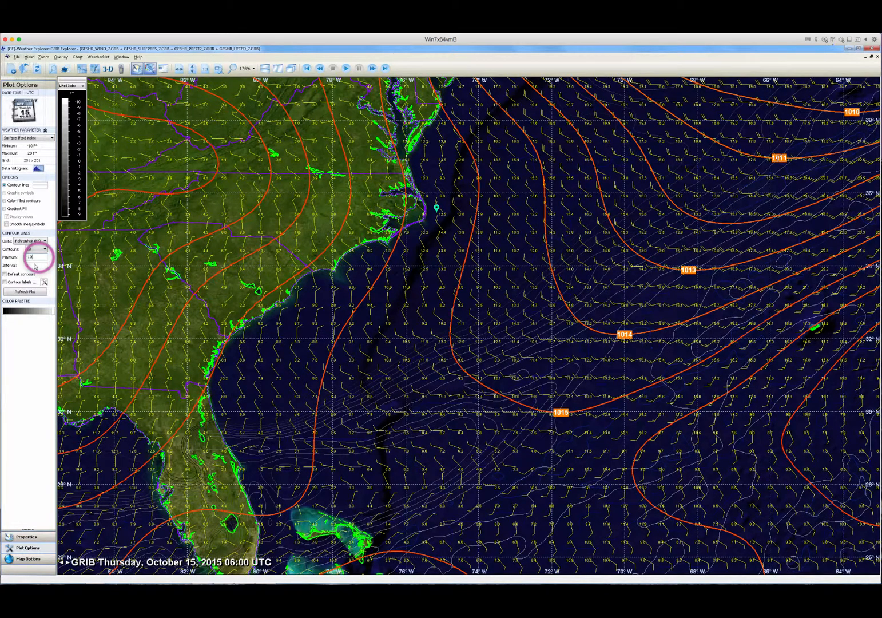
click(33, 266)
text(1)
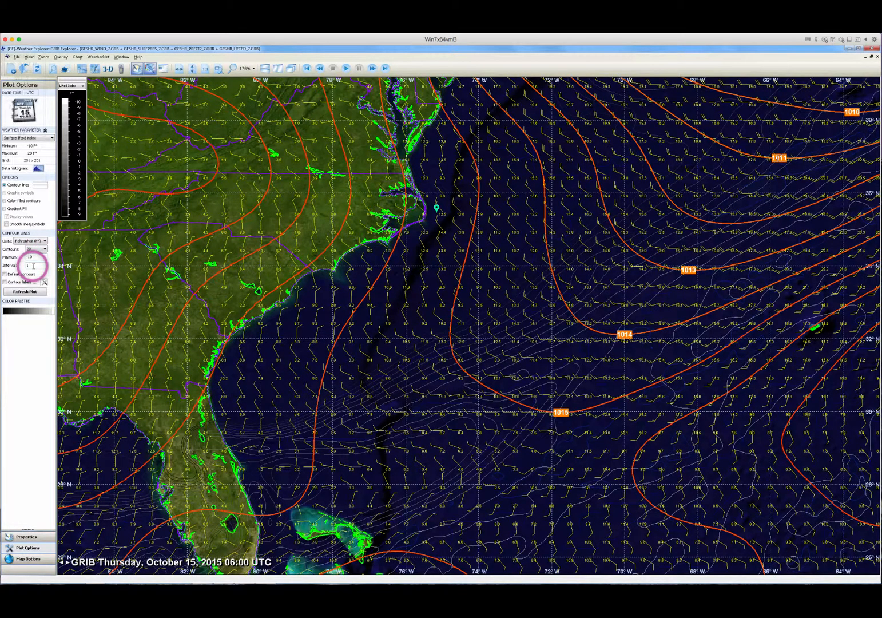
click(33, 272)
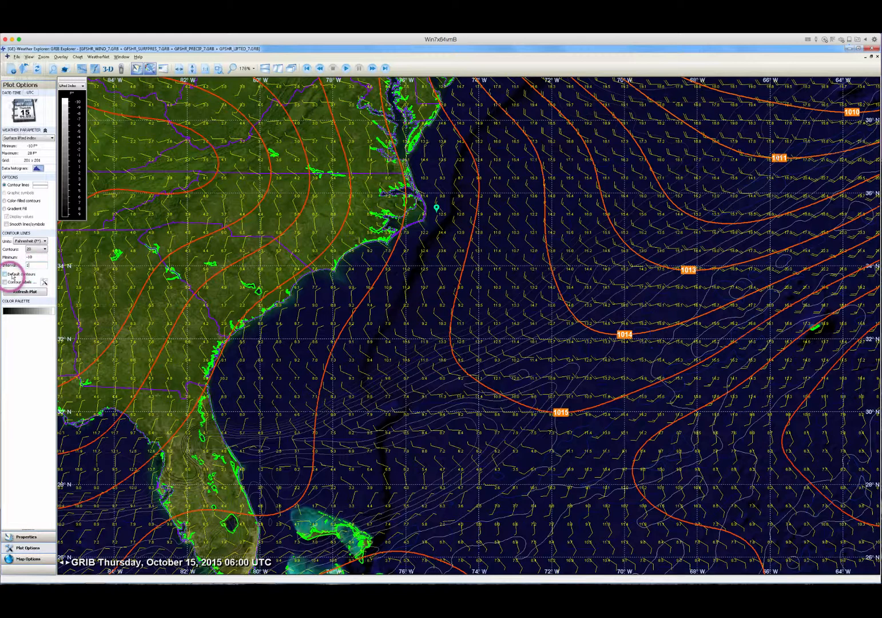
click(40, 185)
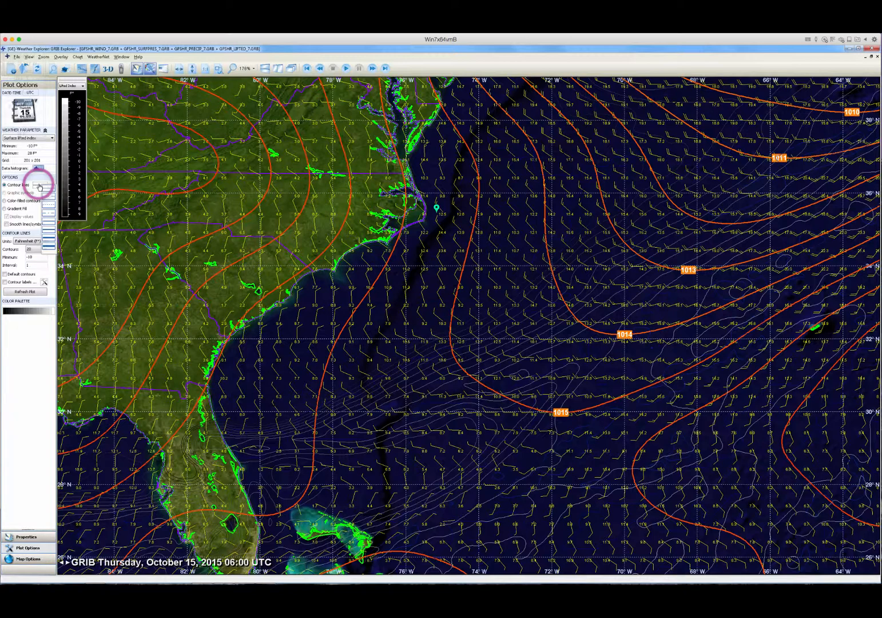
click(47, 231)
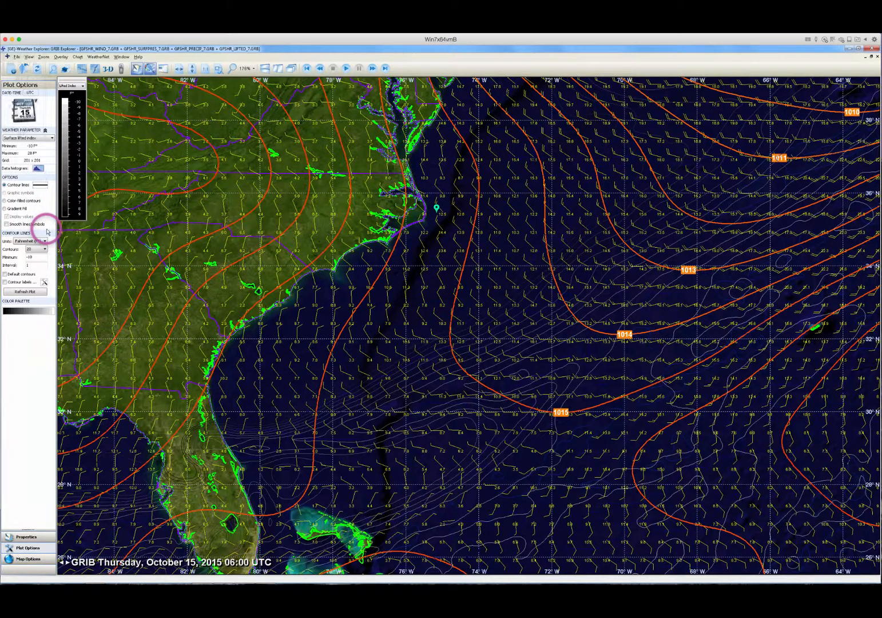
Step: Keep the black-to-white gradient palette for the surface lifted index, turn on its contour labels and accept the existing label settings
click(29, 311)
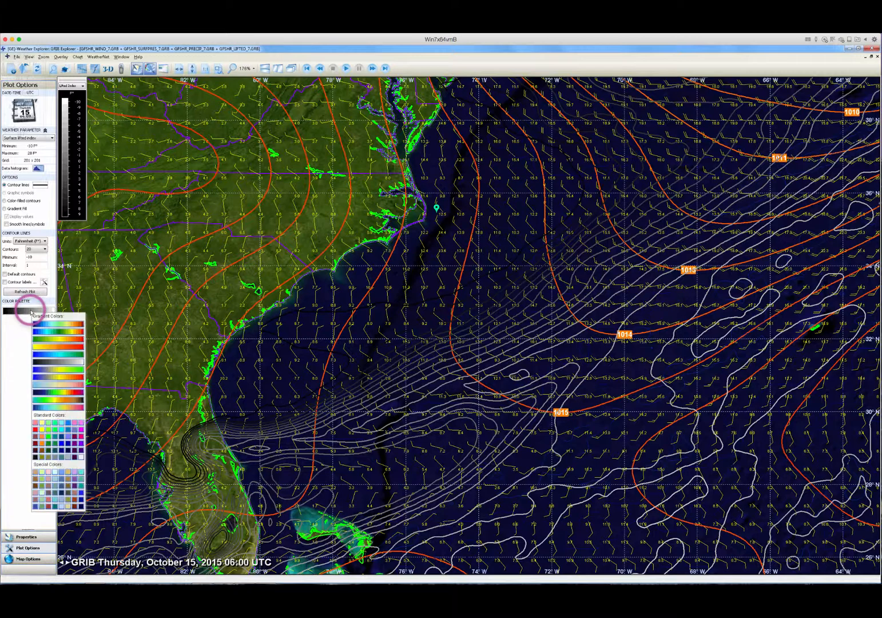
click(58, 363)
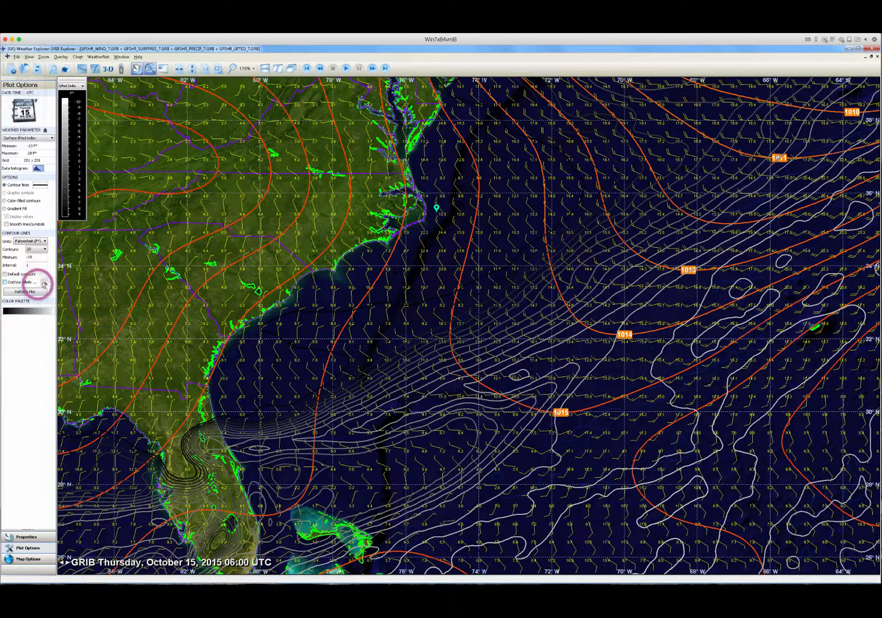
click(5, 283)
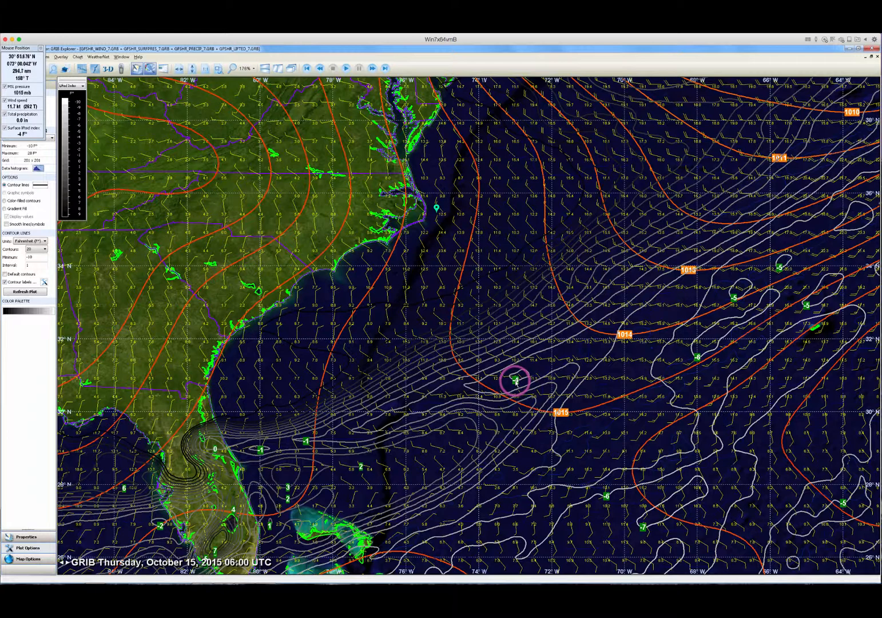
click(43, 283)
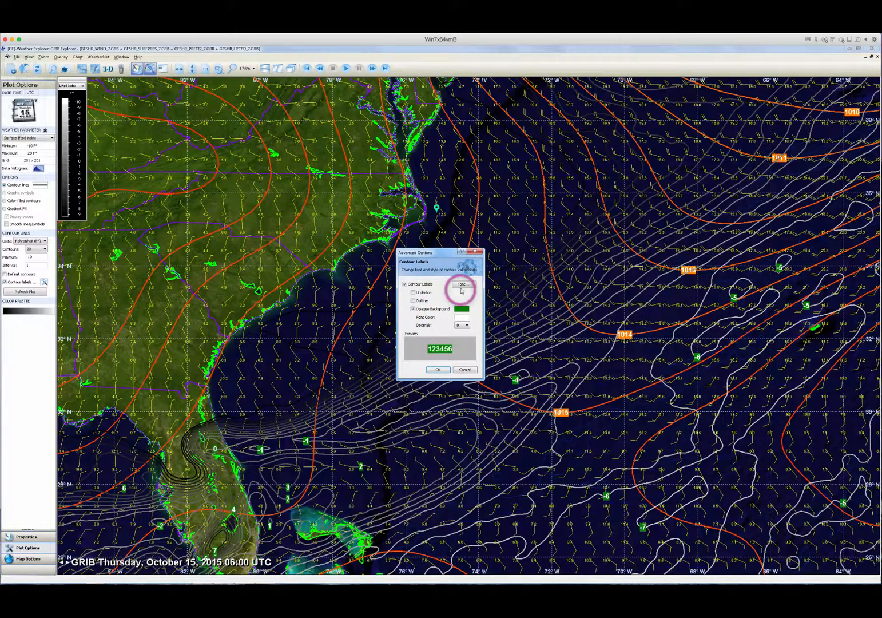
click(440, 369)
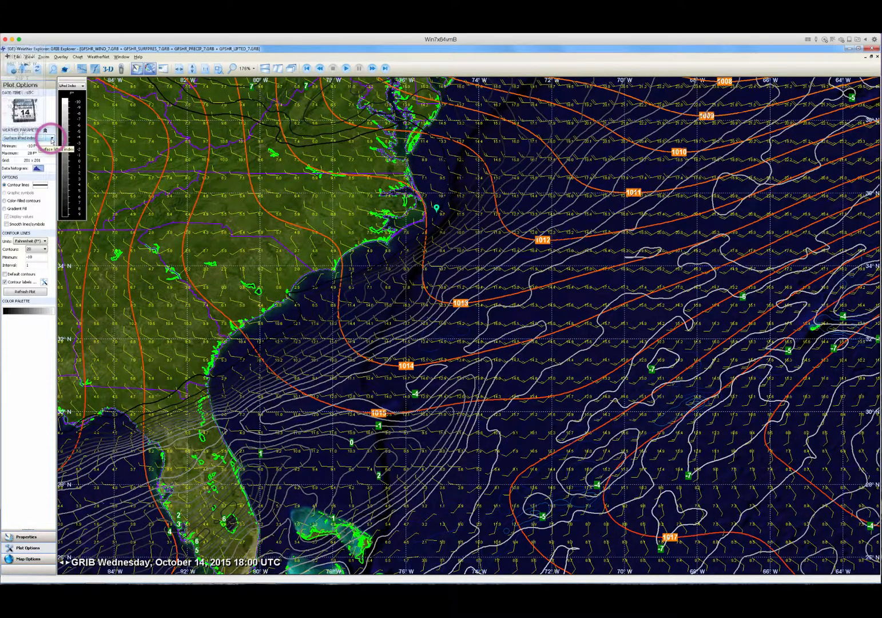
Step: Choose total precipitation as the weather parameter, turn off its default contours and refresh the plot
click(51, 138)
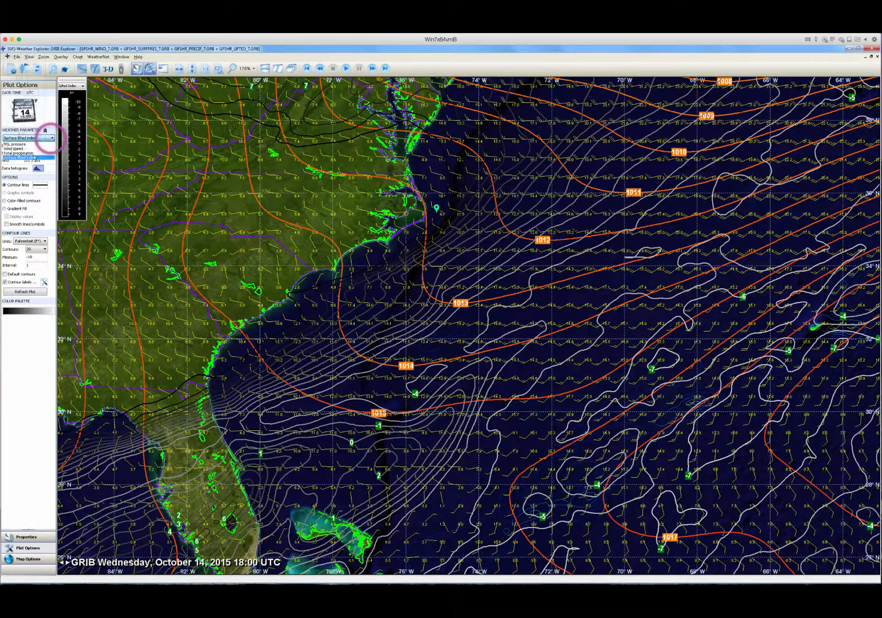
click(20, 153)
click(4, 274)
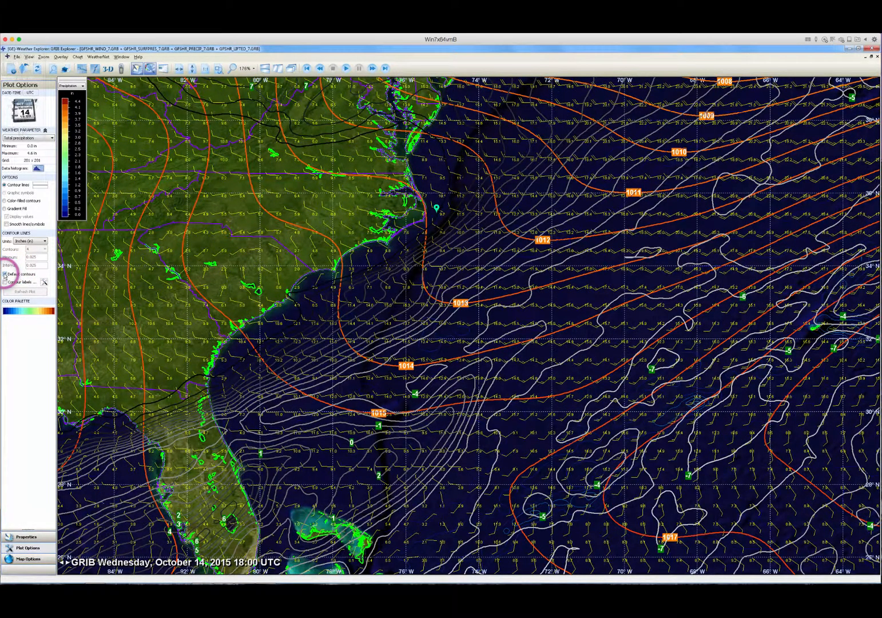
click(5, 274)
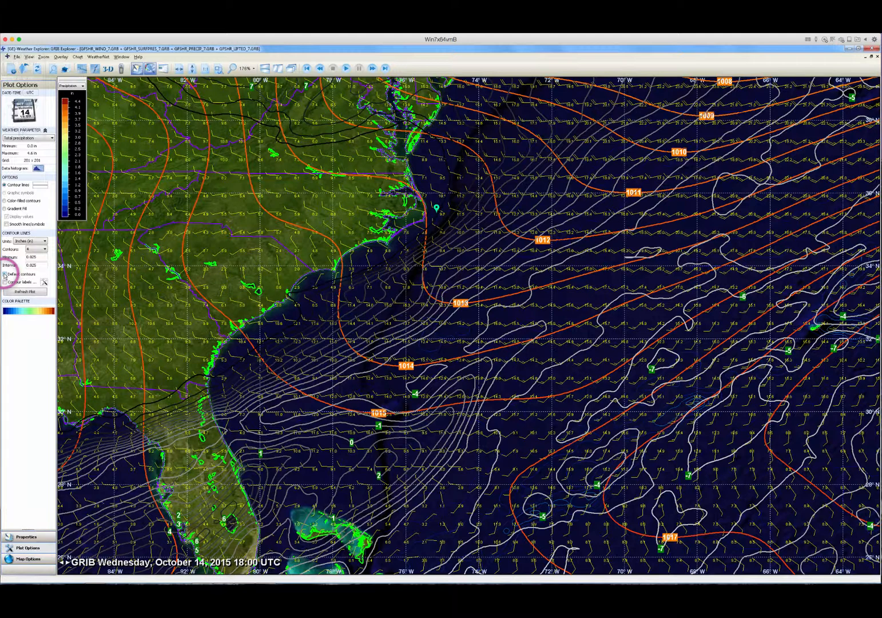
click(24, 291)
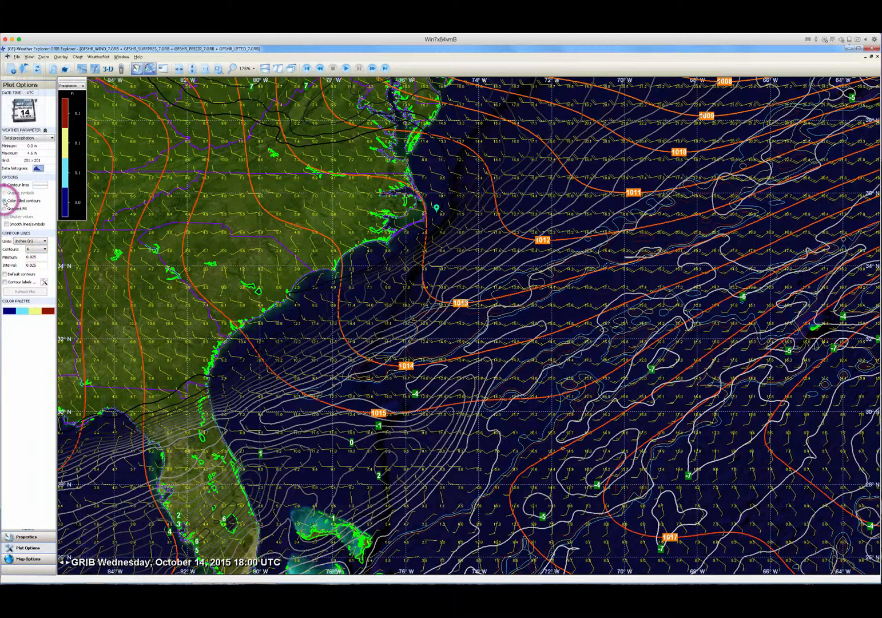
Step: Display total precipitation as color-filled contours and set the number of contours to 24
click(5, 202)
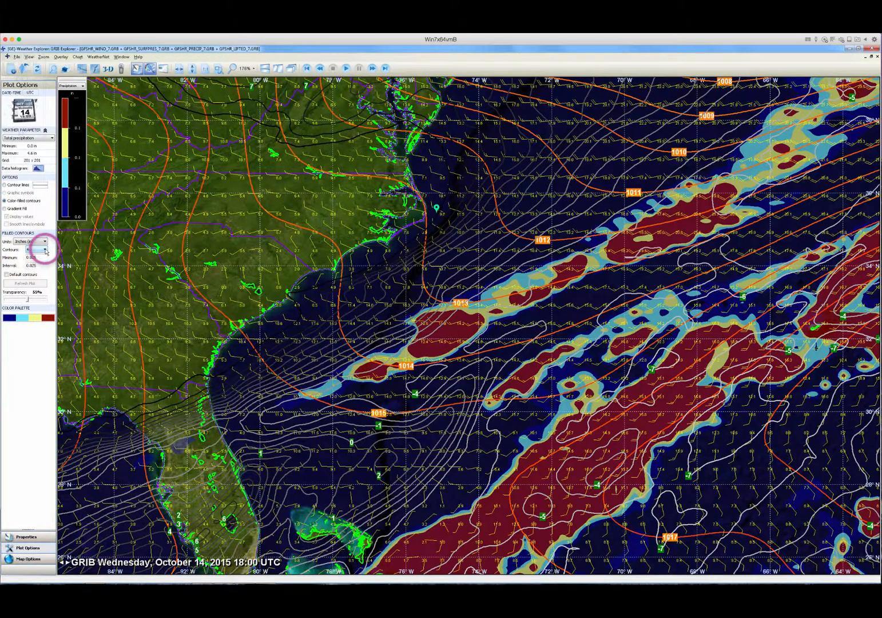
click(46, 250)
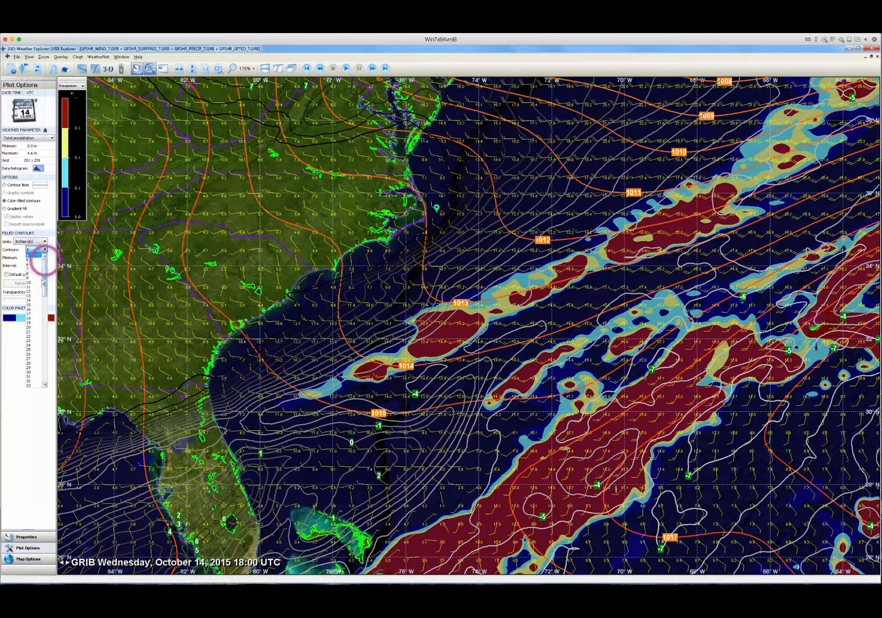
click(30, 346)
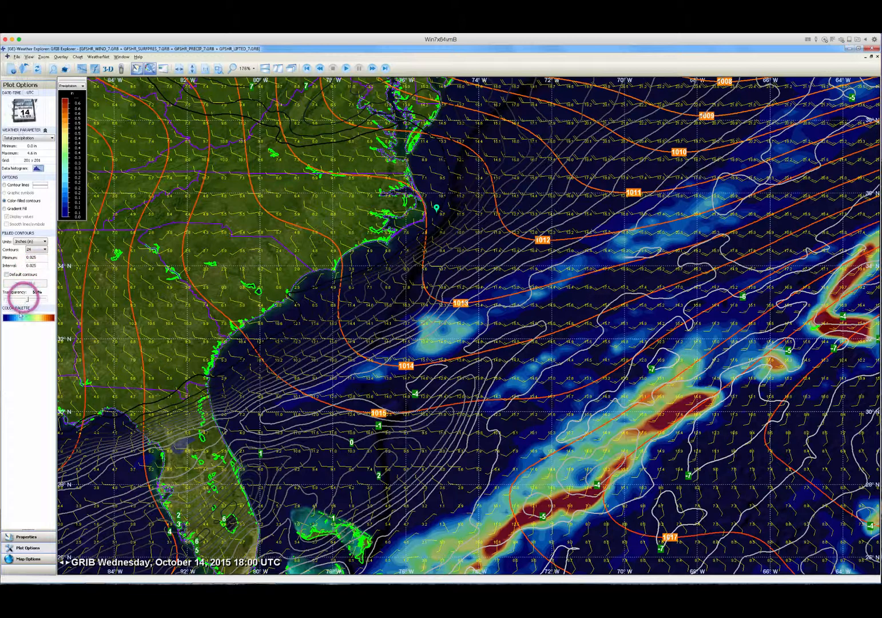
Step: Try the blue-green-yellow-red gradient palette on the precipitation fill and switch back to the blue-to-dark-red palette
click(19, 318)
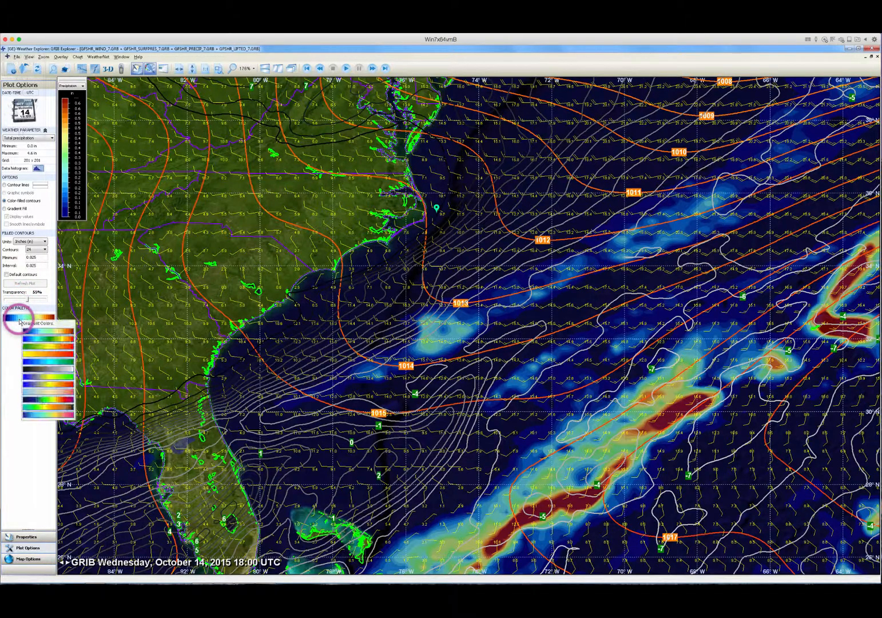
click(47, 341)
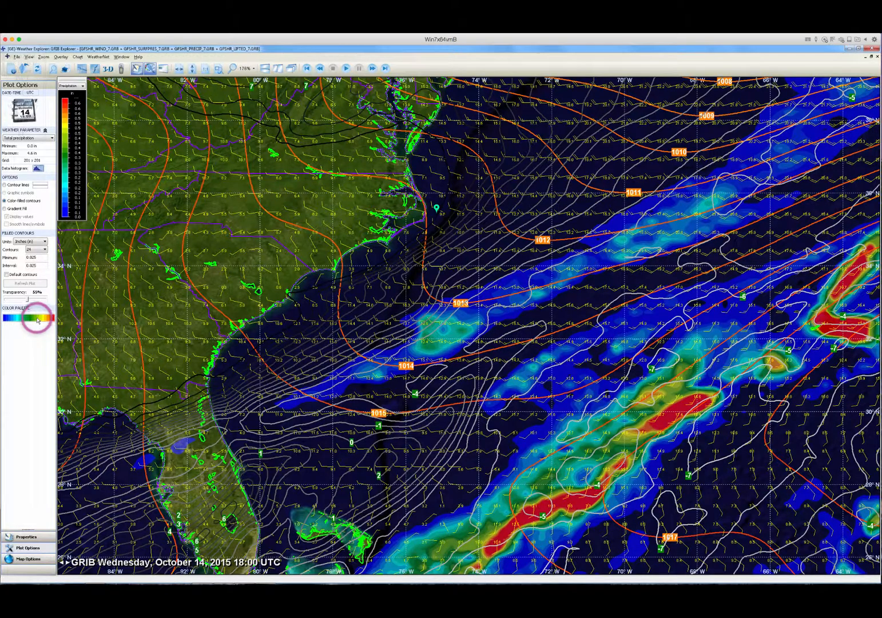
click(42, 321)
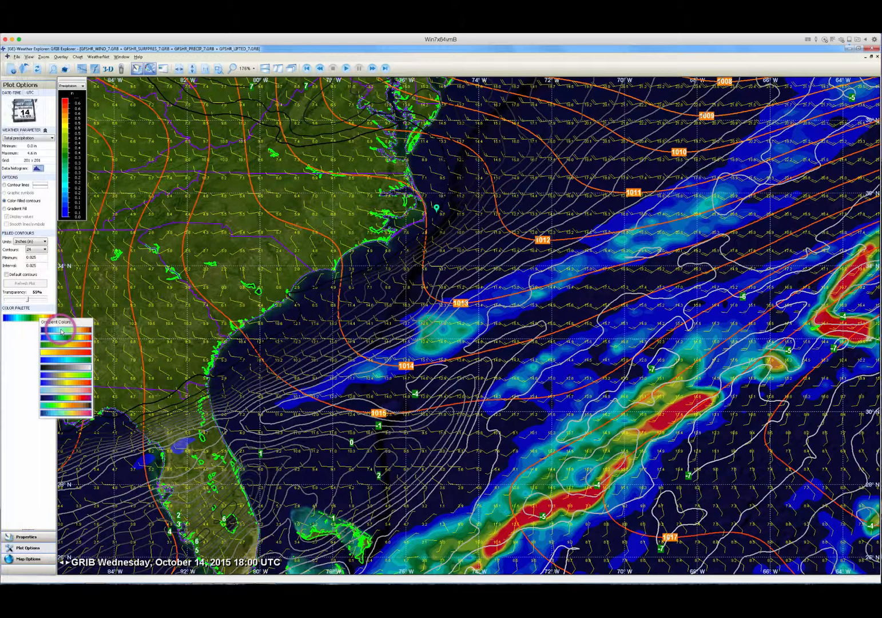
click(61, 332)
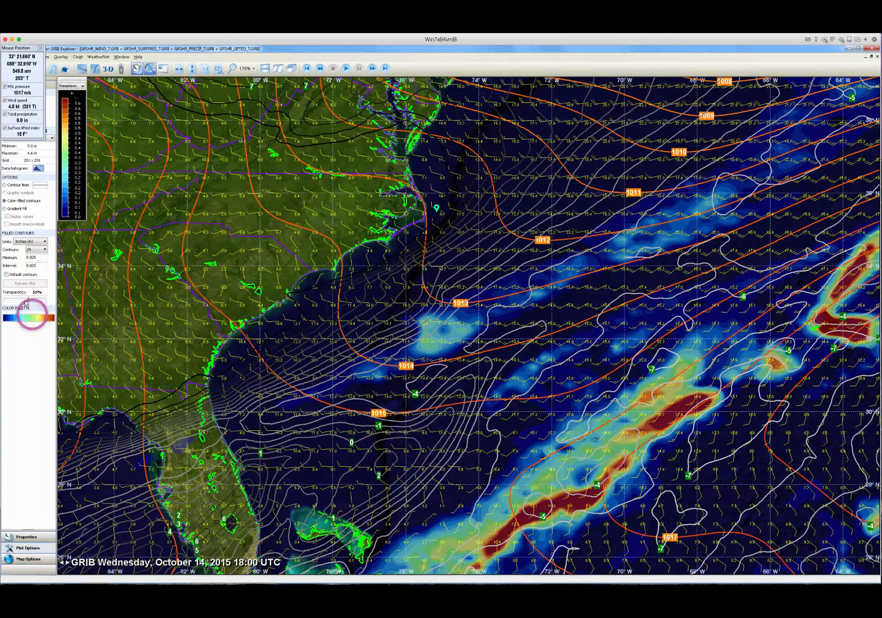
Step: Compare the precipitation fill at 75%, 85% and 0% transparency and return it to 55%
drag(20, 299, 35, 301)
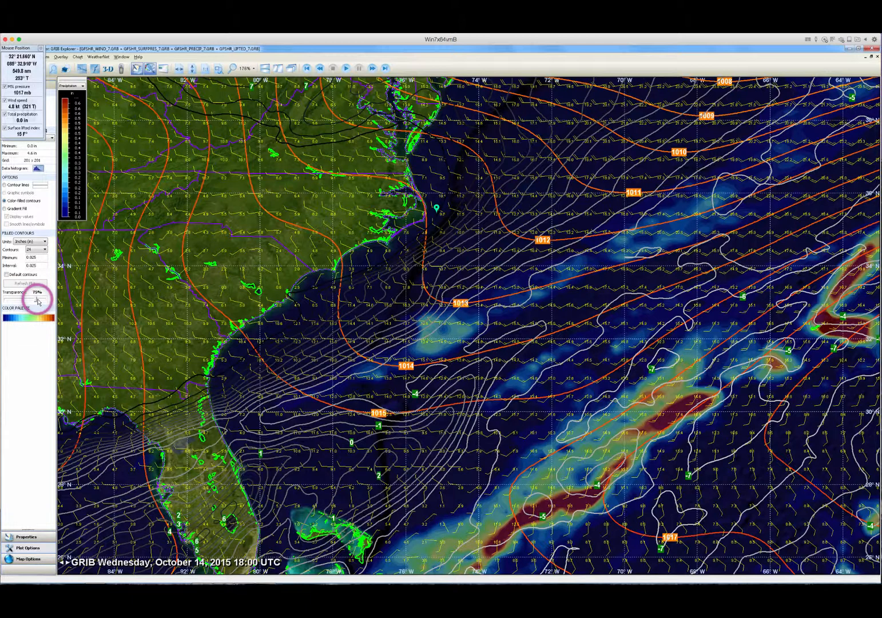
drag(38, 301, 41, 301)
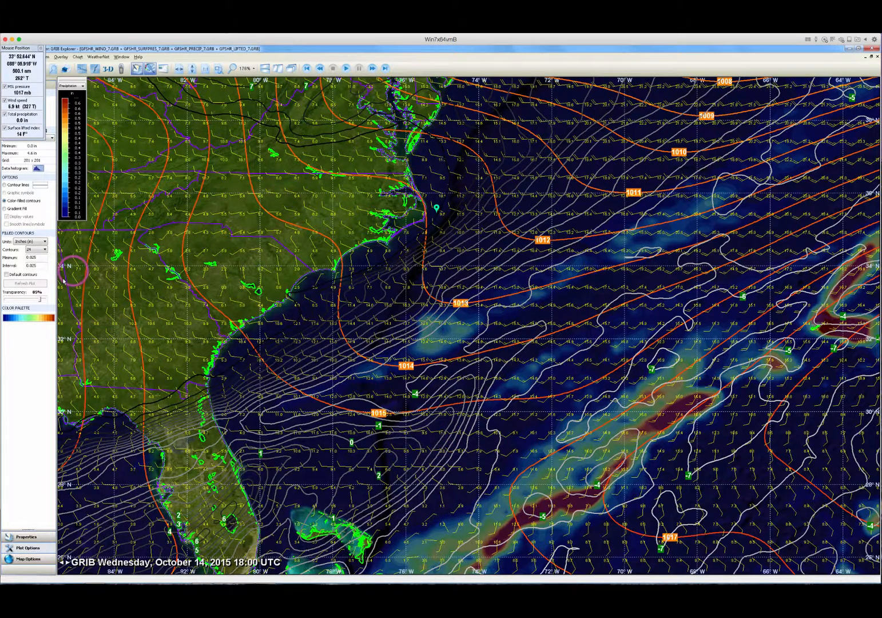
drag(40, 300, 5, 300)
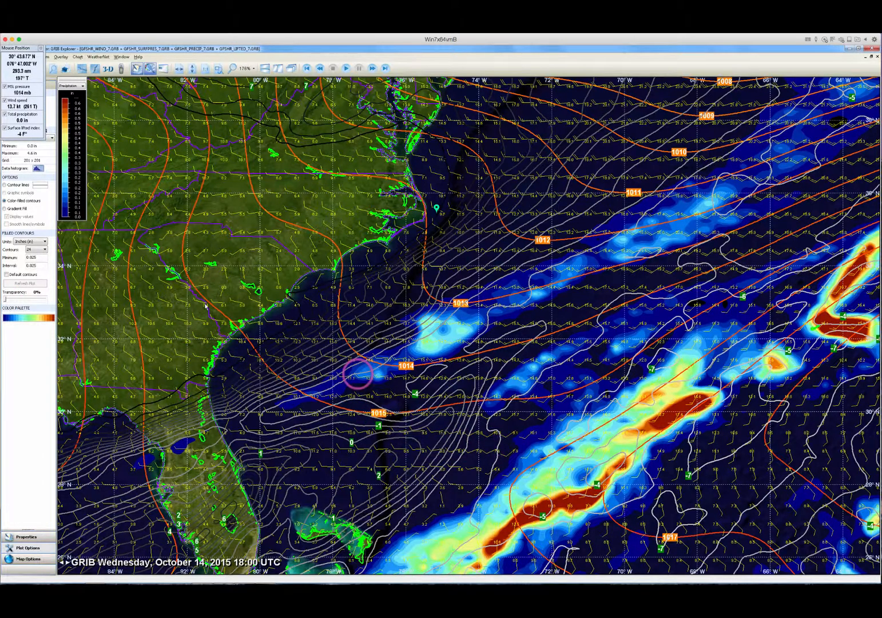
drag(6, 300, 27, 303)
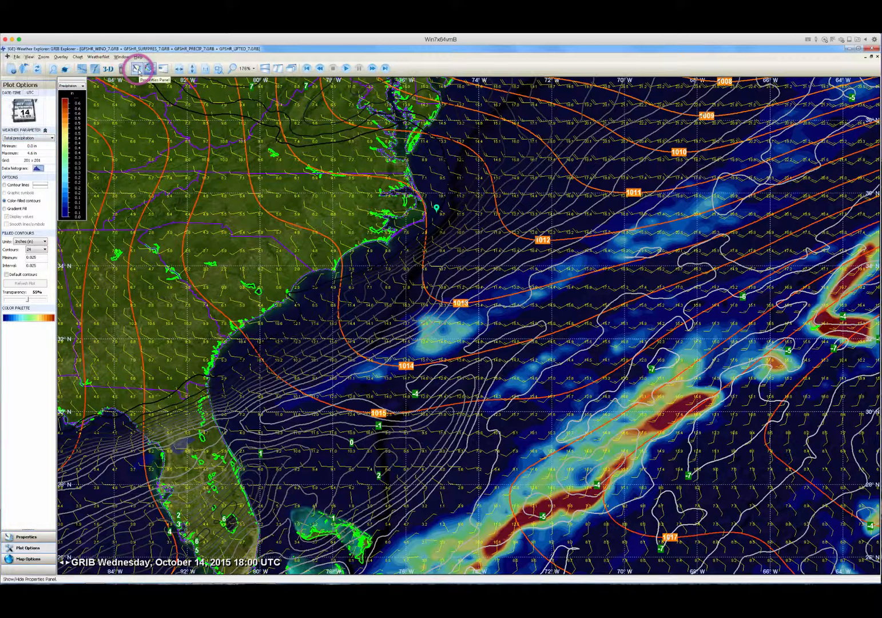
Step: Hide the Properties panel to give the weather map the full window width
click(137, 69)
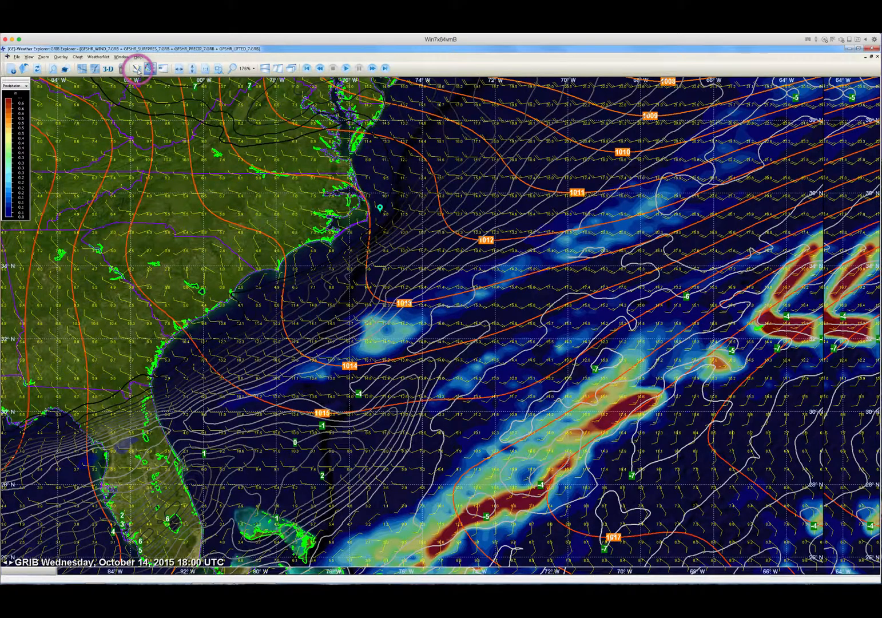